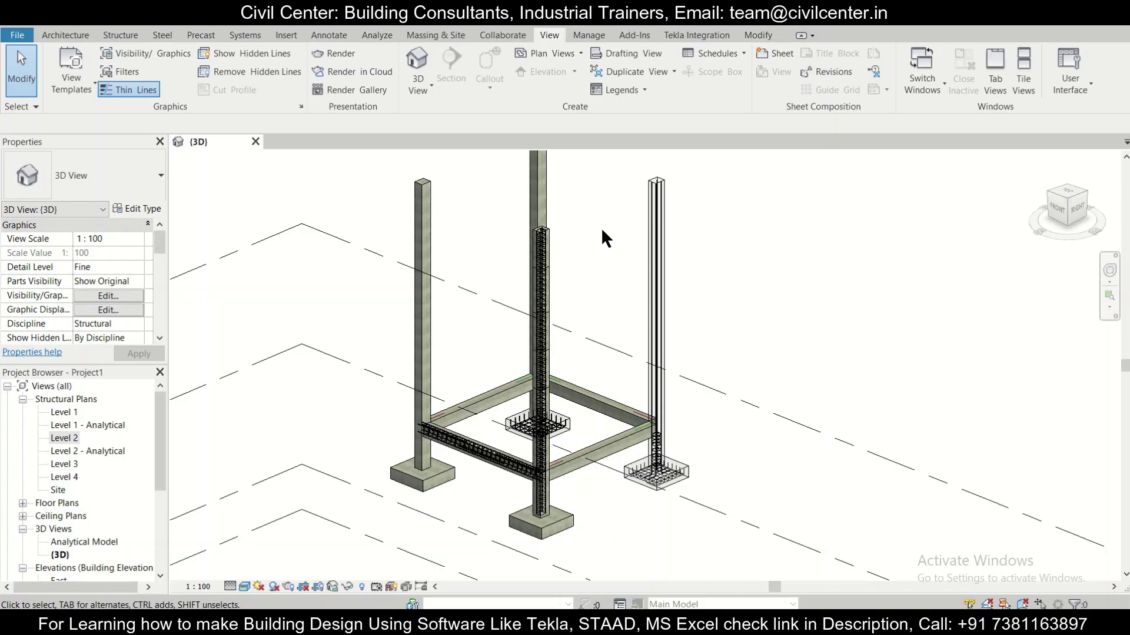
# Step: Orbit and zoom the 3D model to look down on the footing
pyautogui.scroll(5, 612, 395)
pyautogui.scroll(-5, 610, 389)
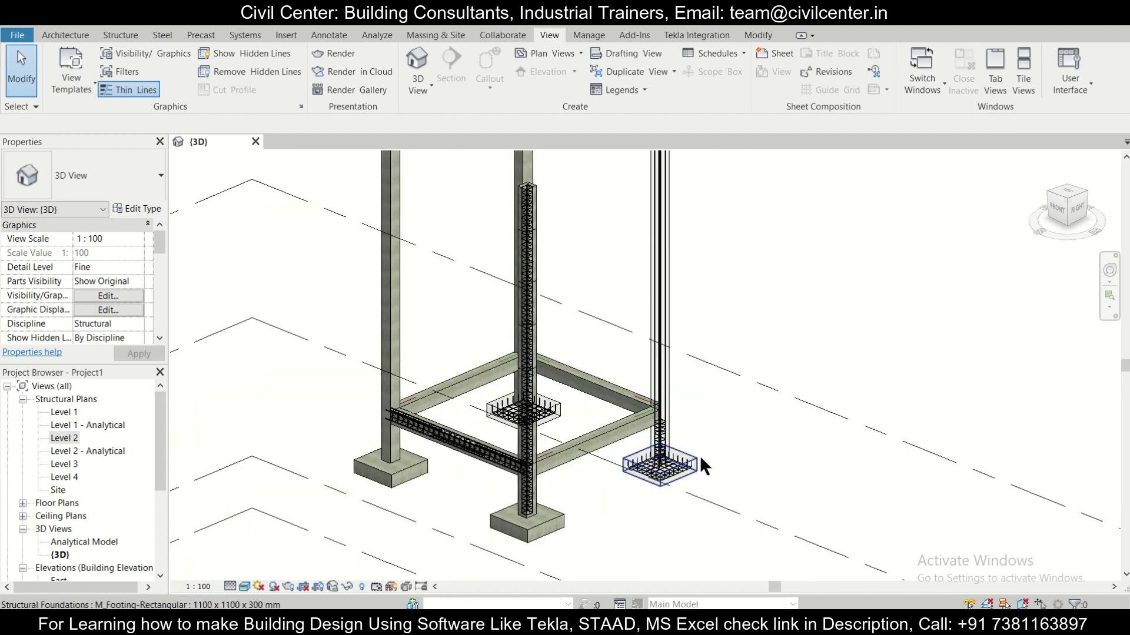
pyautogui.scroll(5, 700, 454)
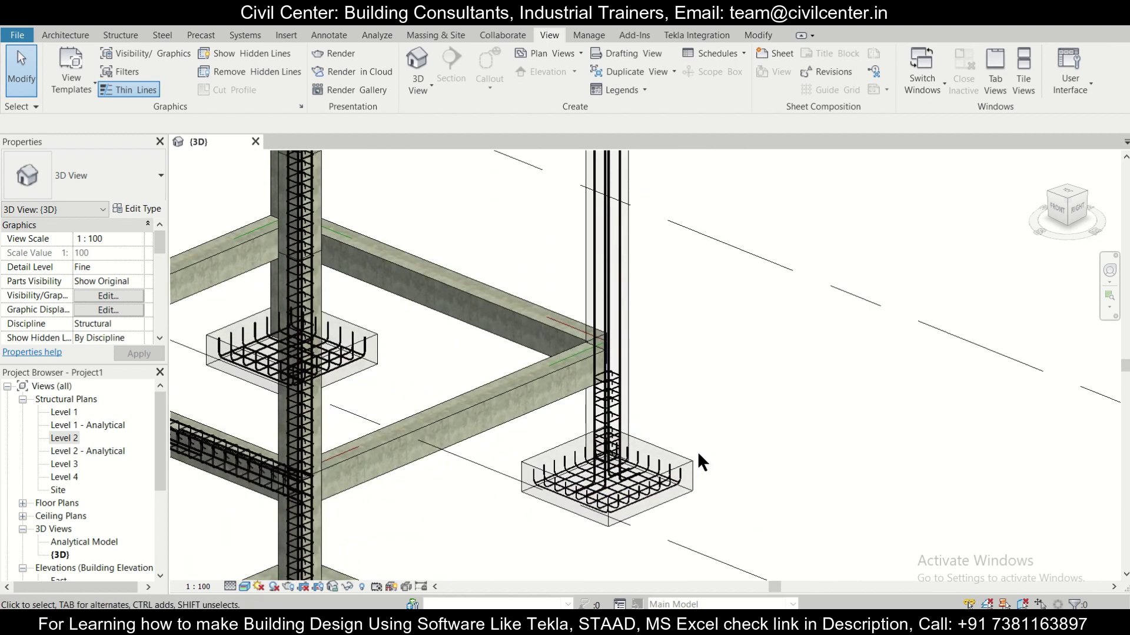
pyautogui.scroll(3, 698, 455)
pyautogui.keyDown('shift'); pyautogui.moveTo(581, 438); pyautogui.dragTo(710, 359, button='middle'); pyautogui.keyUp('shift')
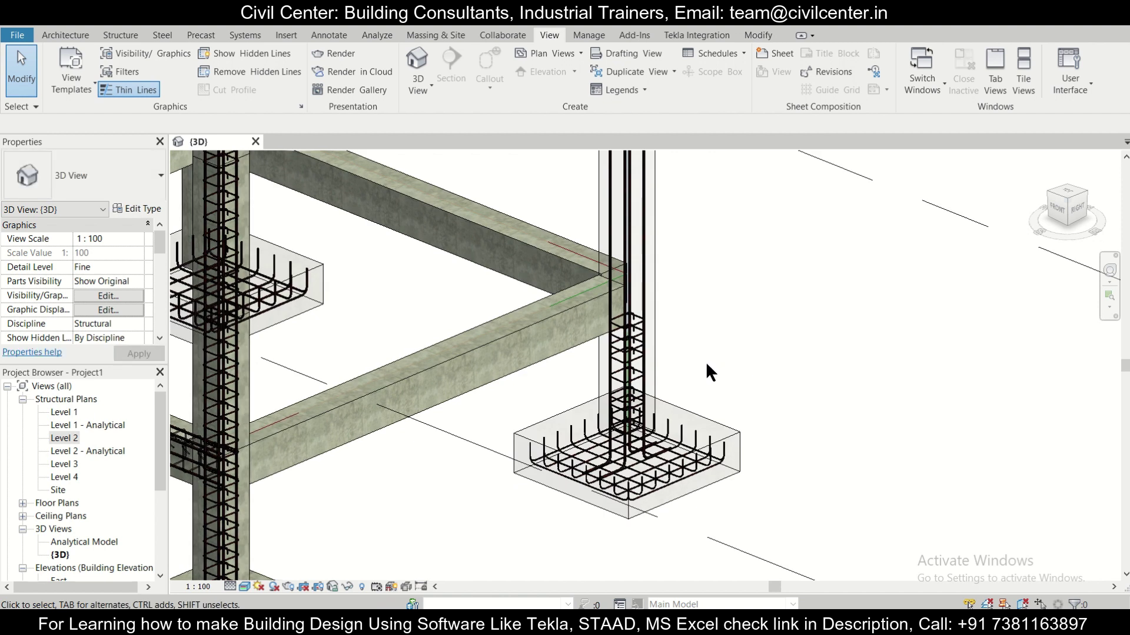
pyautogui.scroll(3, 704, 362)
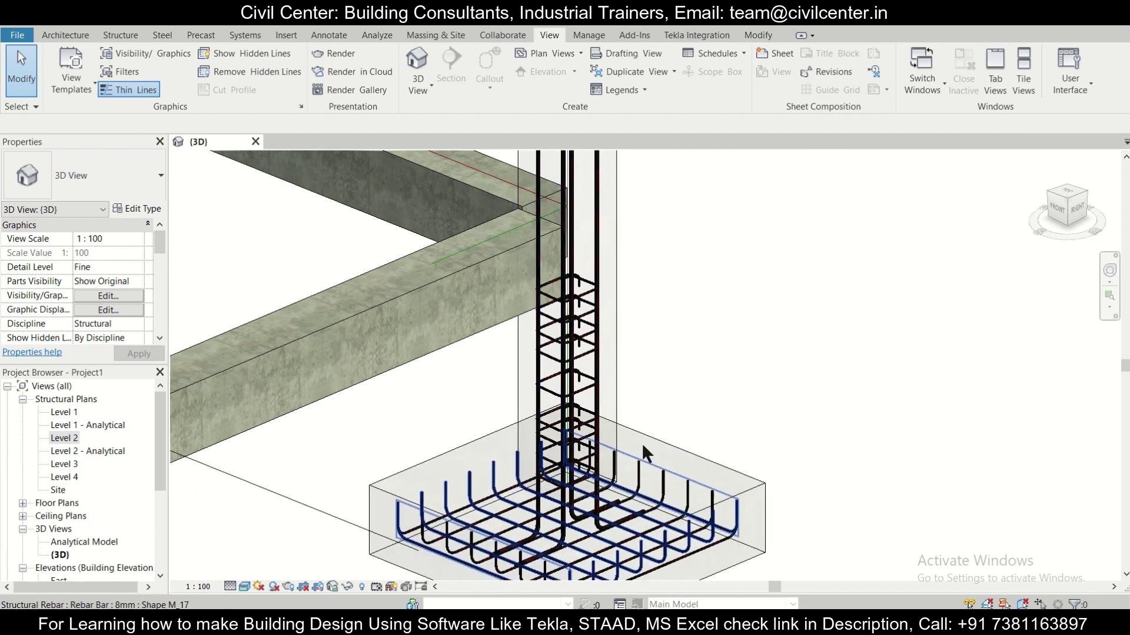
pyautogui.scroll(-4, 627, 416)
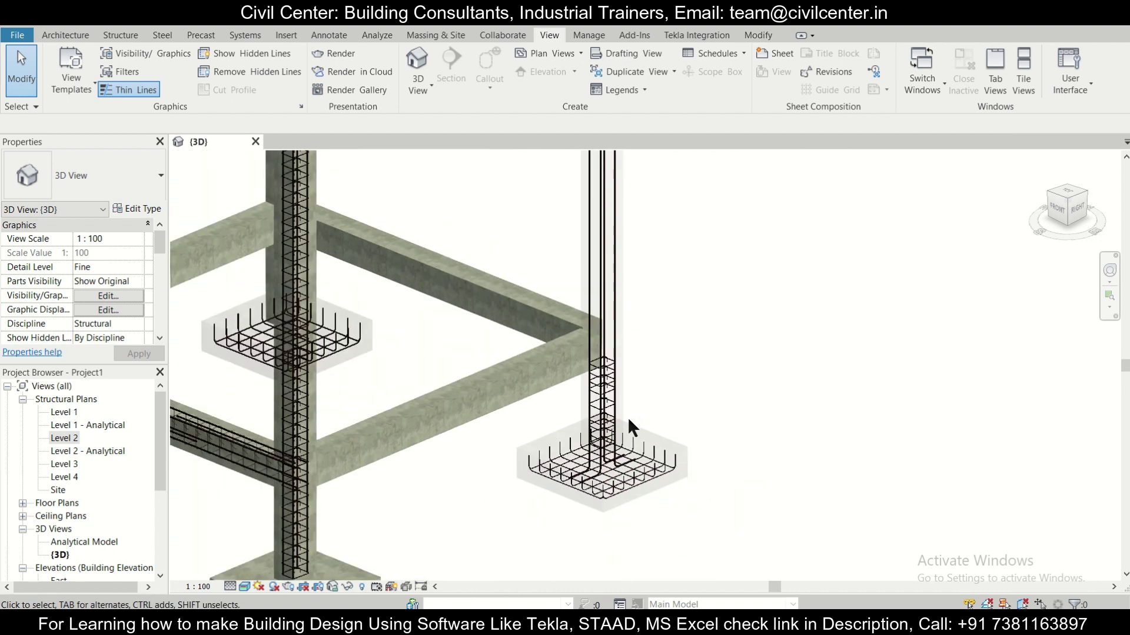
pyautogui.scroll(-2, 627, 417)
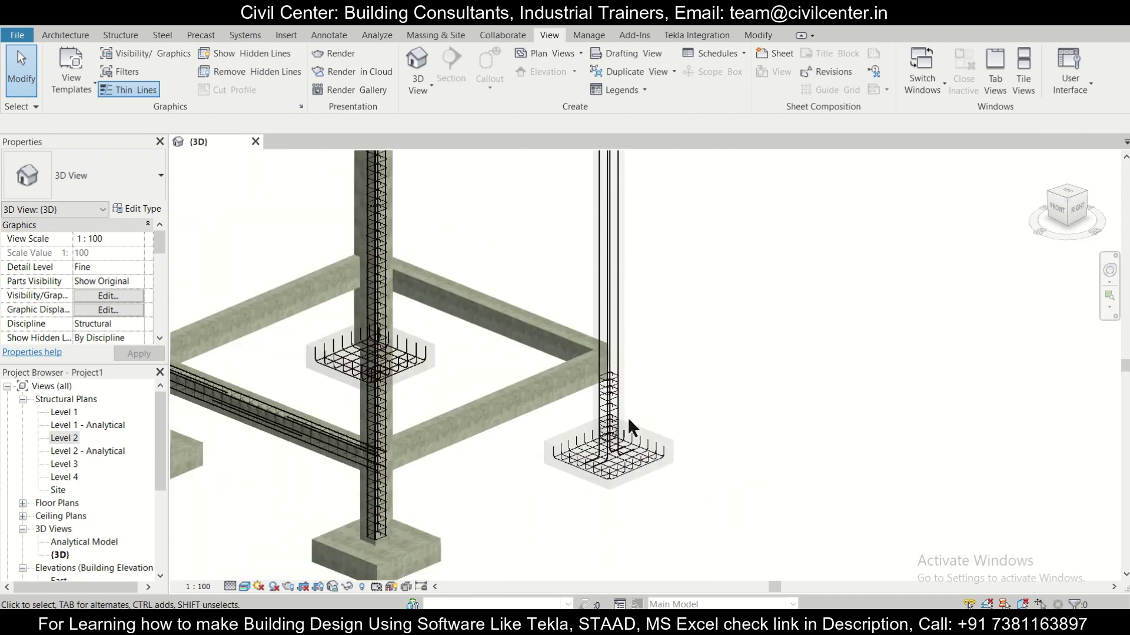
# Step: Open the Level 2 structural plan and select the section marker near grid 3
pyautogui.doubleClick(73, 436)
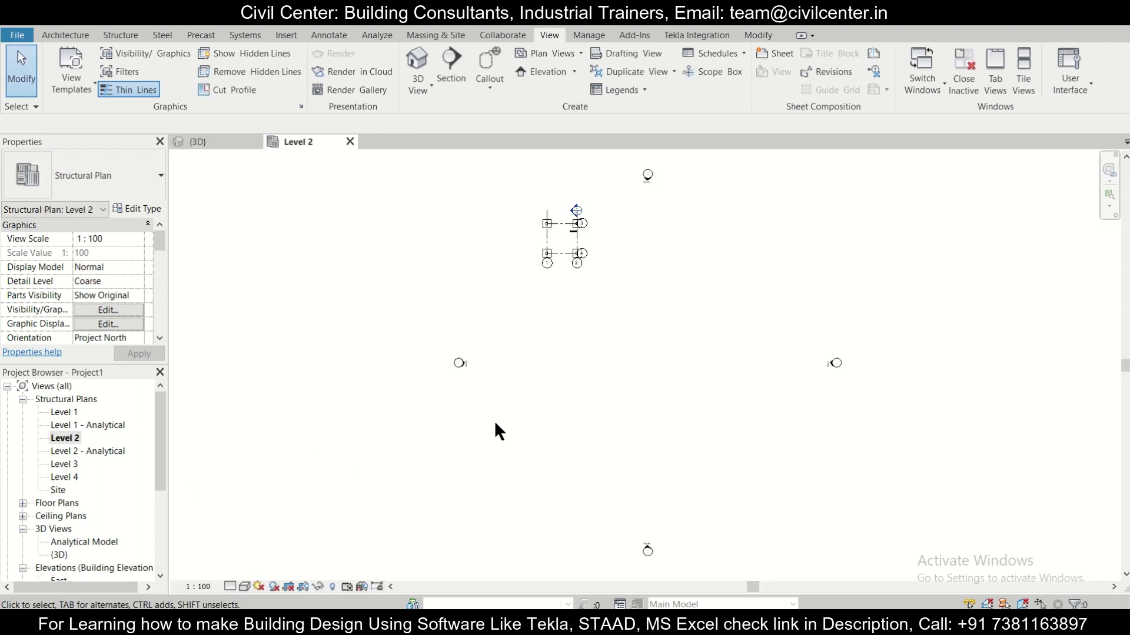
pyautogui.scroll(5, 573, 209)
pyautogui.scroll(-3, 591, 246)
pyautogui.scroll(6, 588, 249)
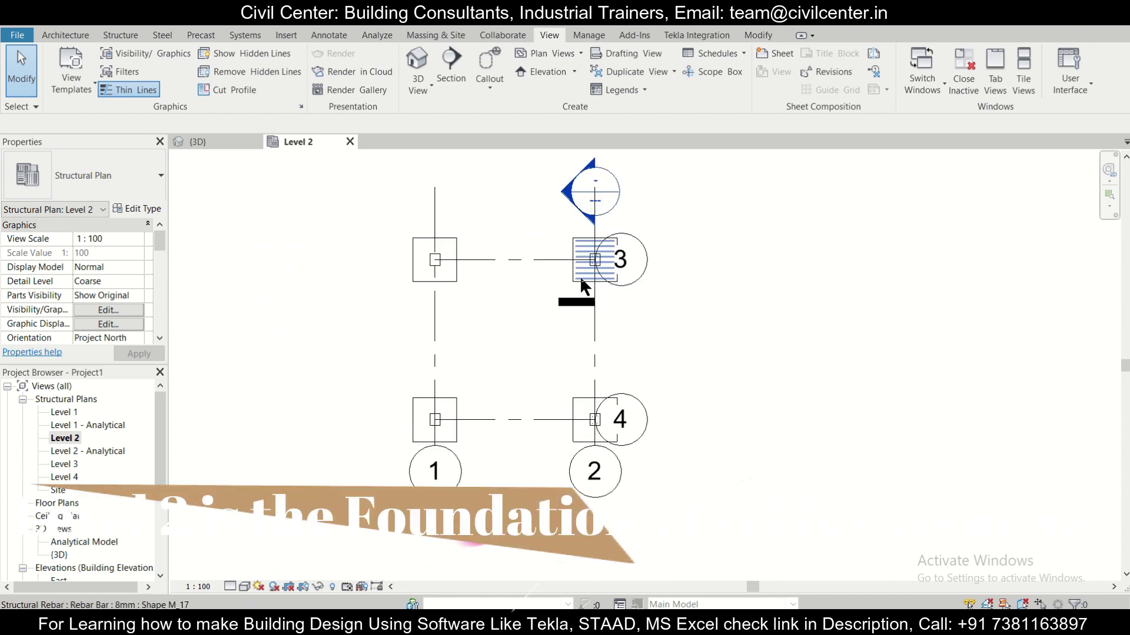
pyautogui.scroll(-1, 574, 298)
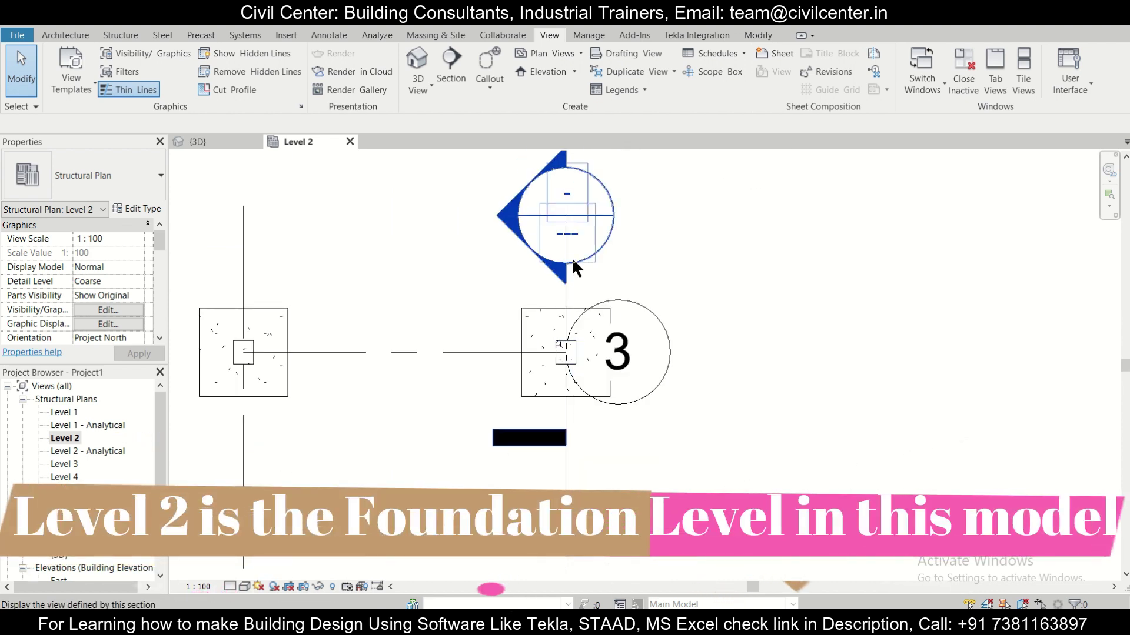
pyautogui.scroll(-3, 529, 270)
pyautogui.scroll(4, 495, 288)
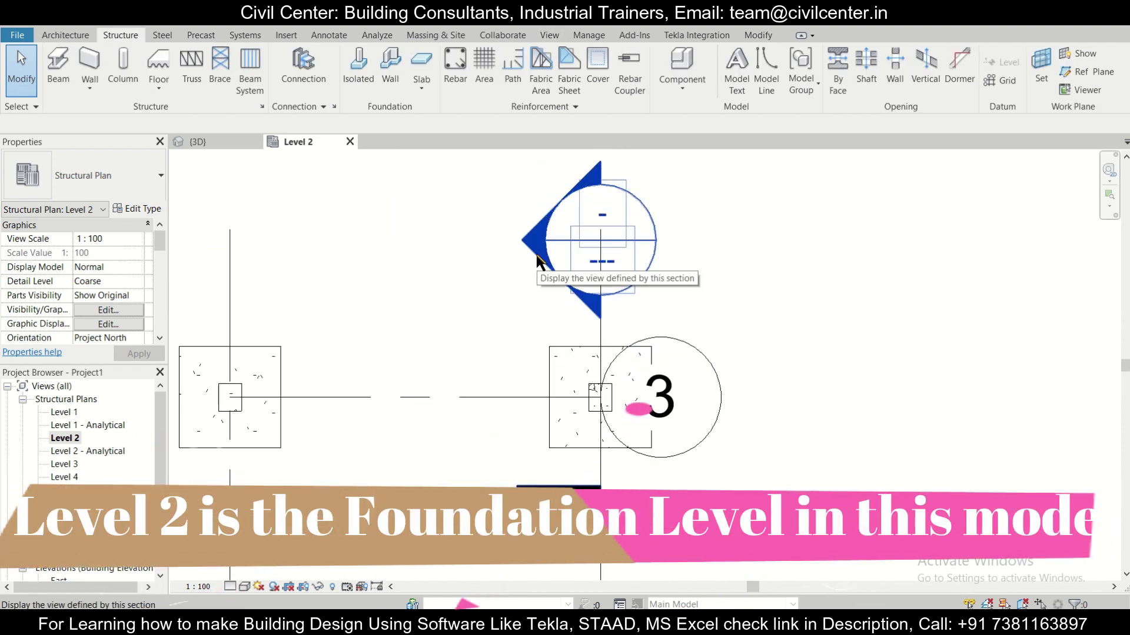
pyautogui.click(484, 476)
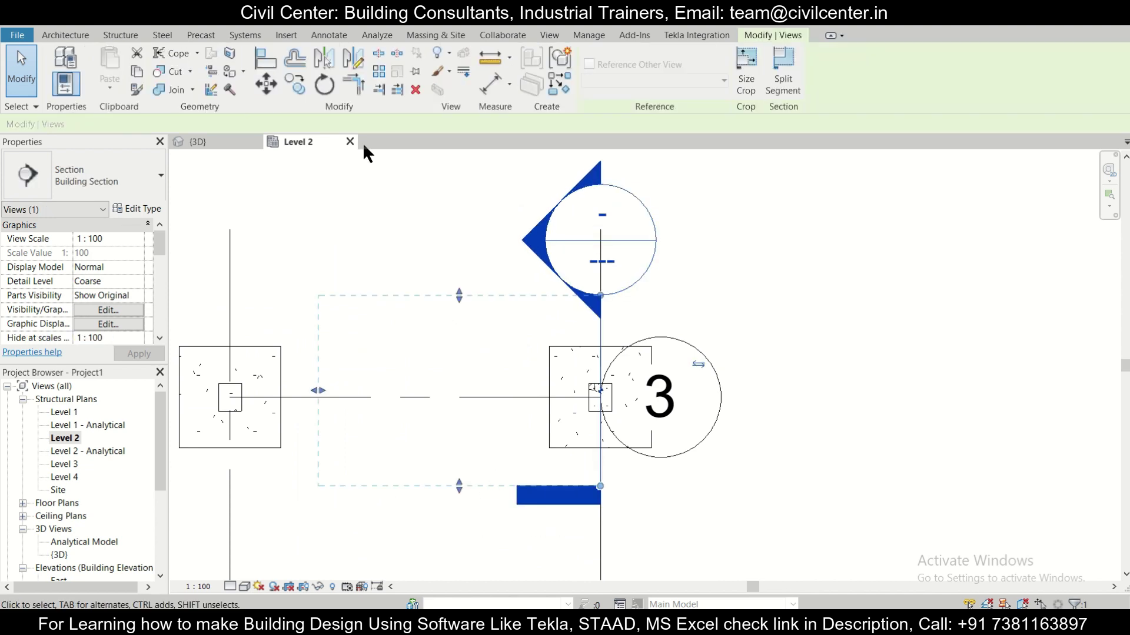
# Step: Rotate the selected section 90° so it runs horizontally
pyautogui.click(324, 84)
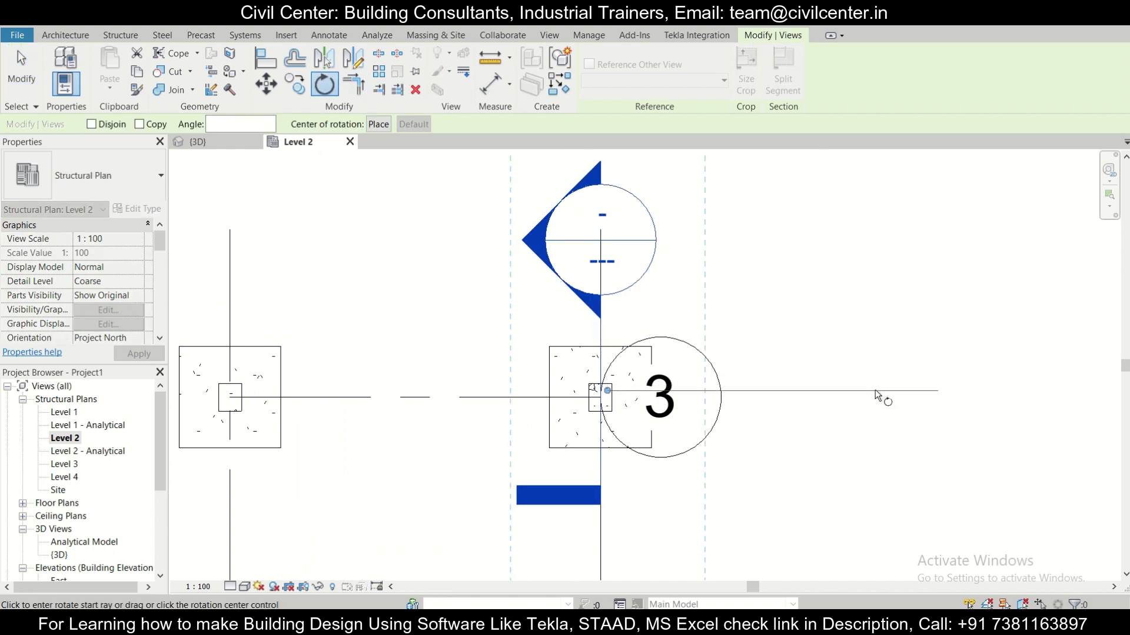
pyautogui.click(876, 392)
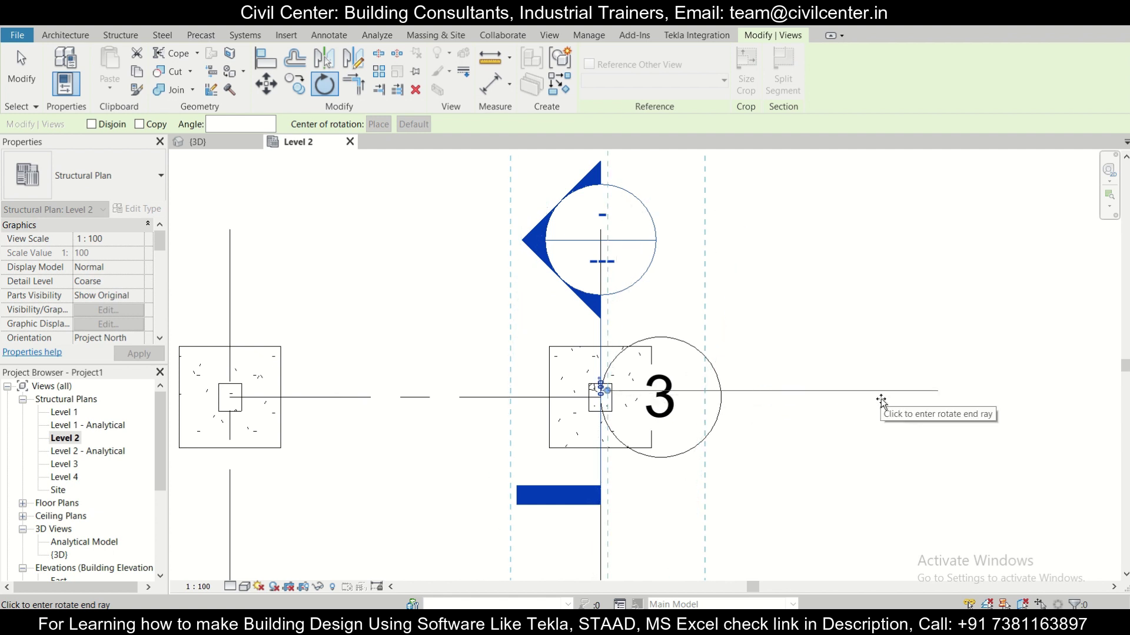
pyautogui.click(609, 579)
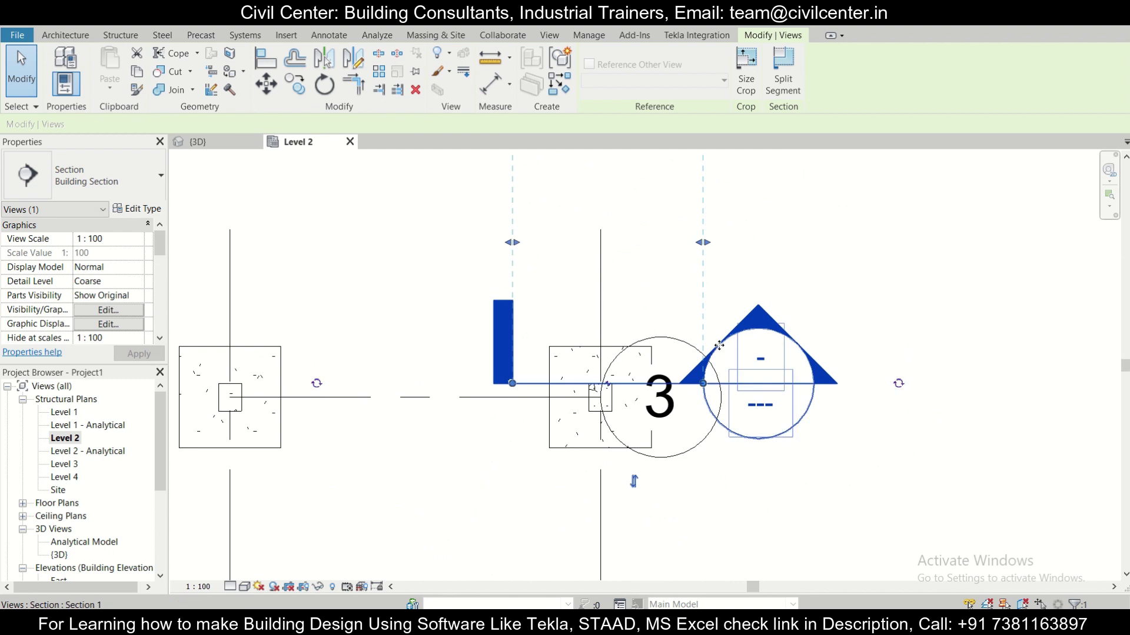
pyautogui.scroll(-1, 719, 346)
pyautogui.scroll(2, 747, 386)
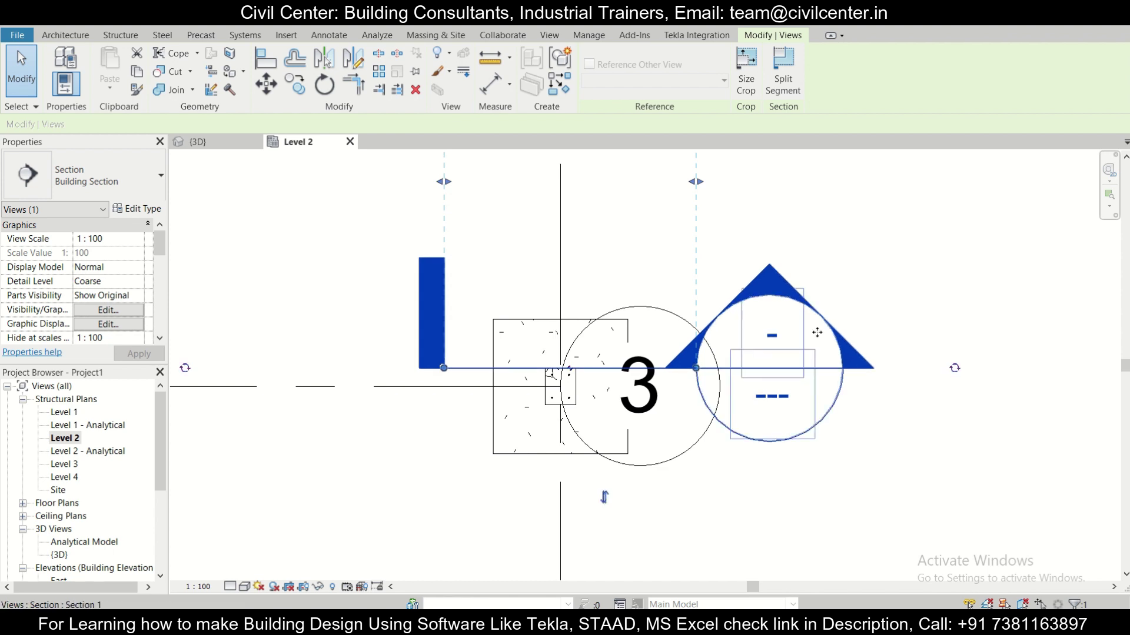
# Step: Move the section about 200 mm down onto the grid 3 column and footing
pyautogui.click(268, 89)
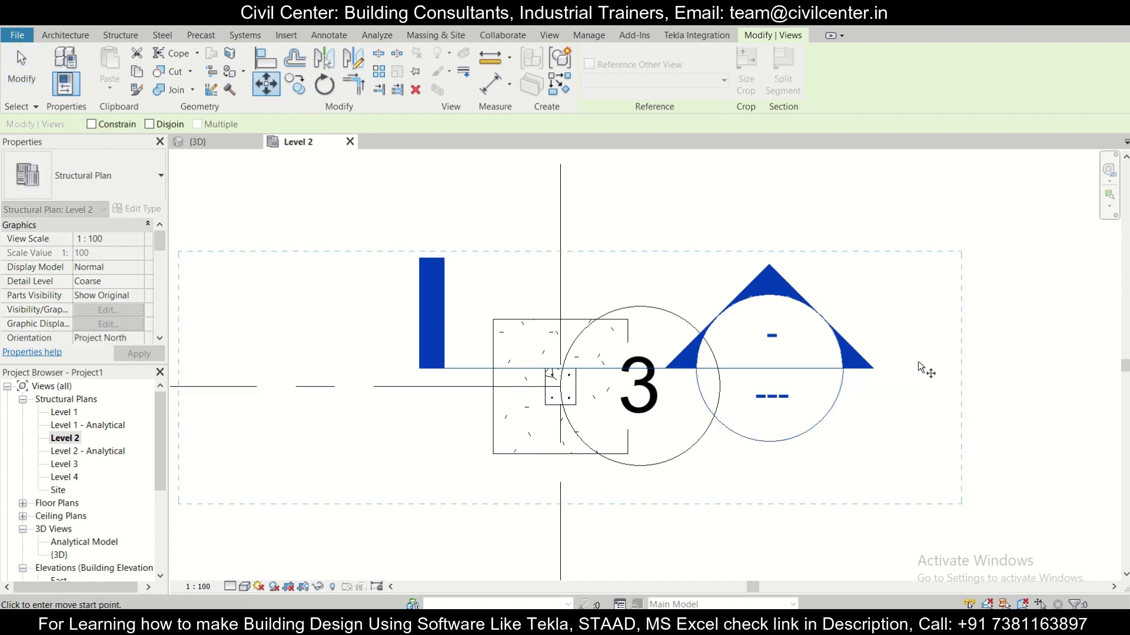
pyautogui.click(958, 372)
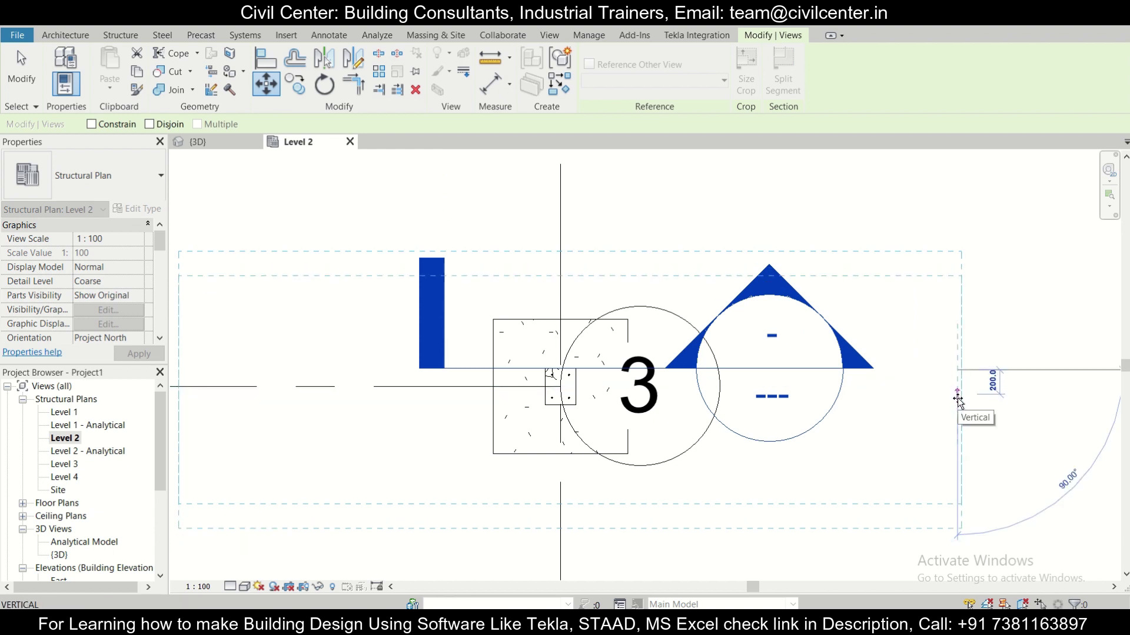
pyautogui.click(958, 400)
pyautogui.scroll(2, 510, 321)
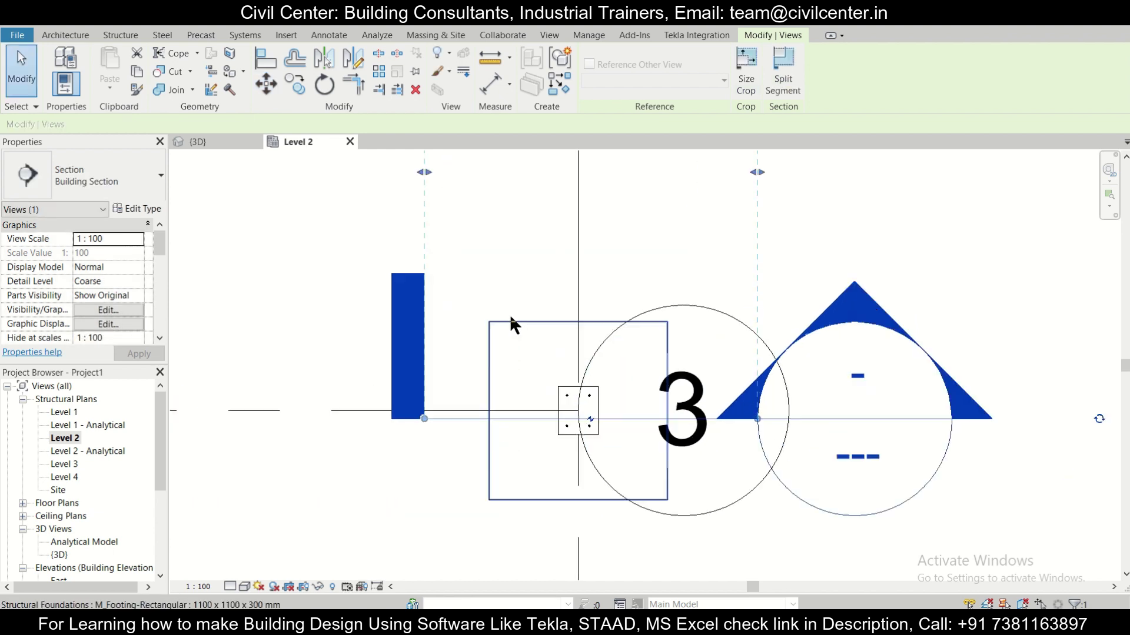
pyautogui.scroll(1, 510, 321)
pyautogui.scroll(-3, 495, 376)
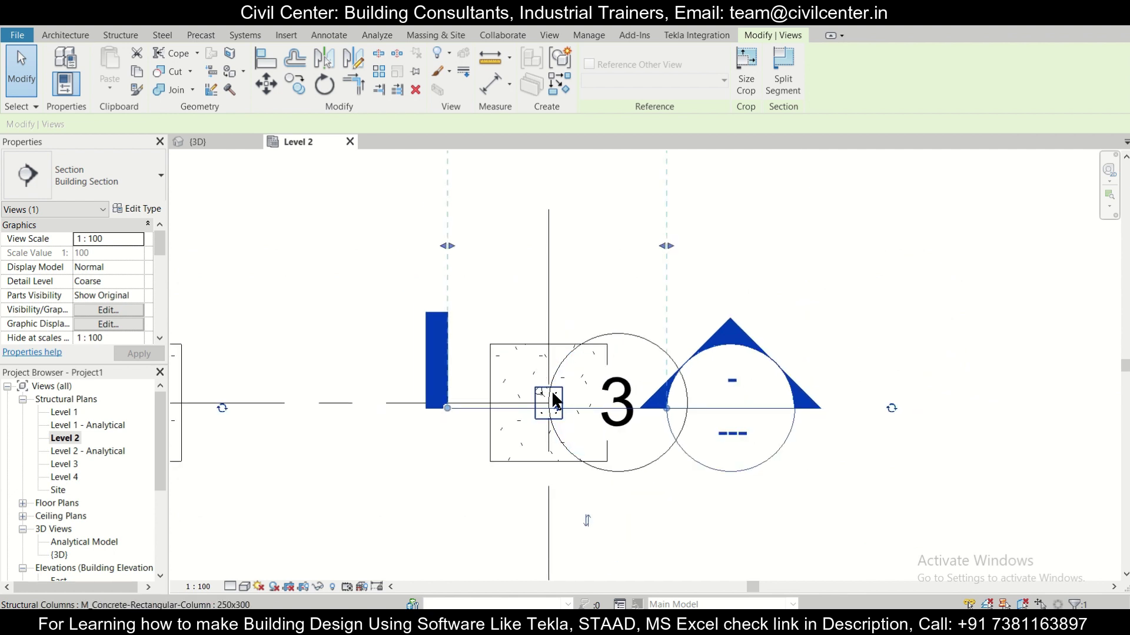
# Step: Go to the Section 1 view from the section marker
pyautogui.rightClick(730, 336)
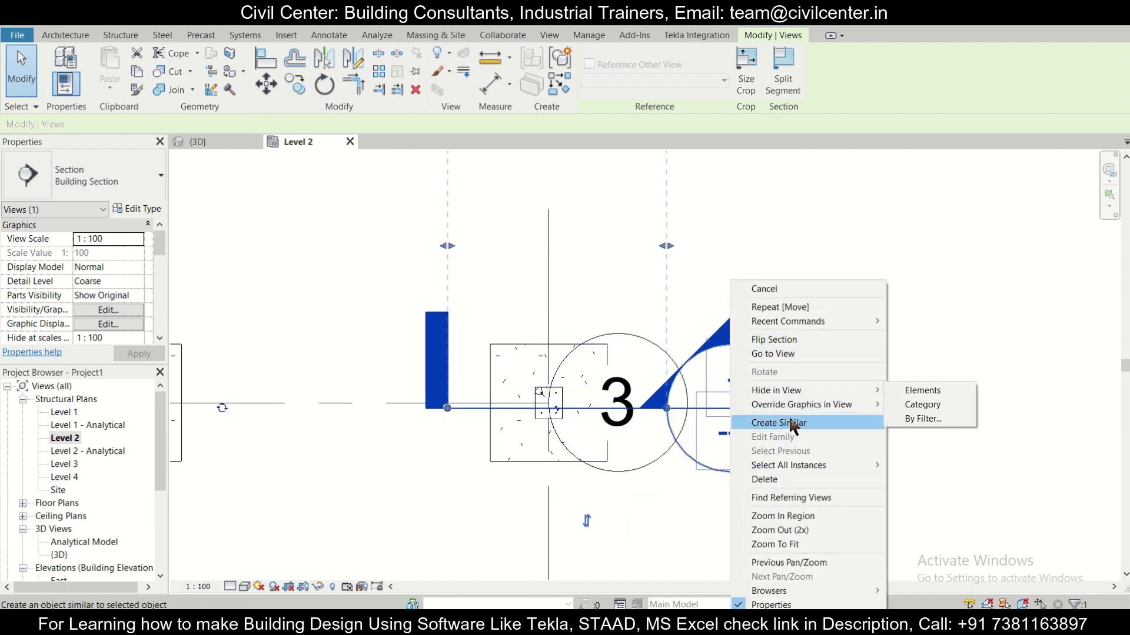
pyautogui.click(801, 351)
pyautogui.scroll(3, 626, 531)
pyautogui.scroll(-3, 688, 311)
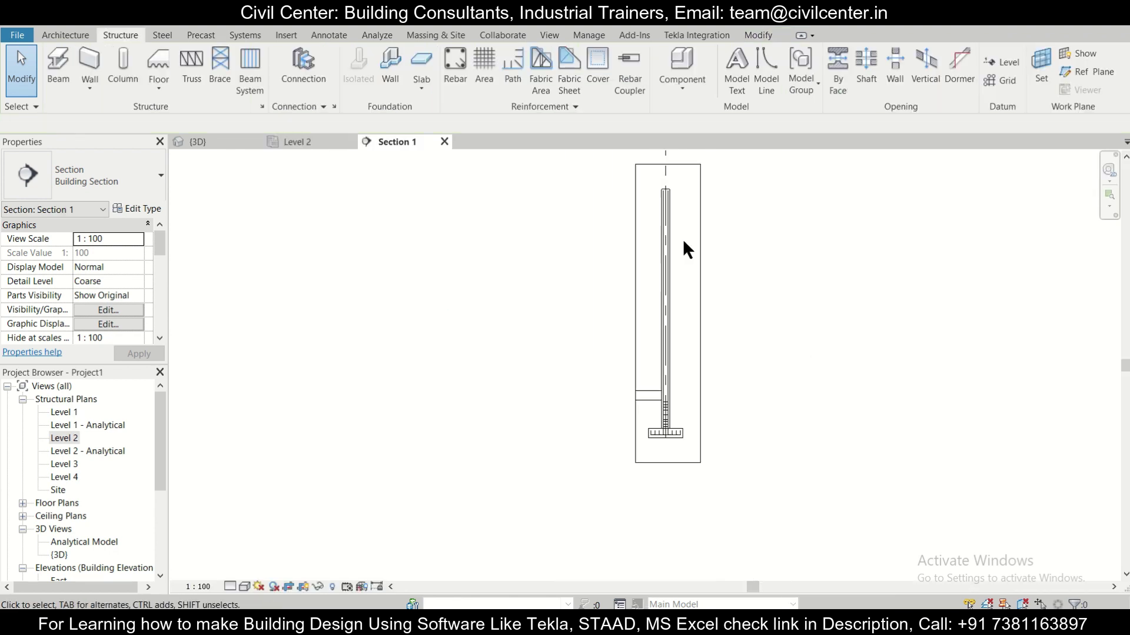
# Step: Lower the crop region's top edge to frame the grid 3 column and footing
pyautogui.click(664, 167)
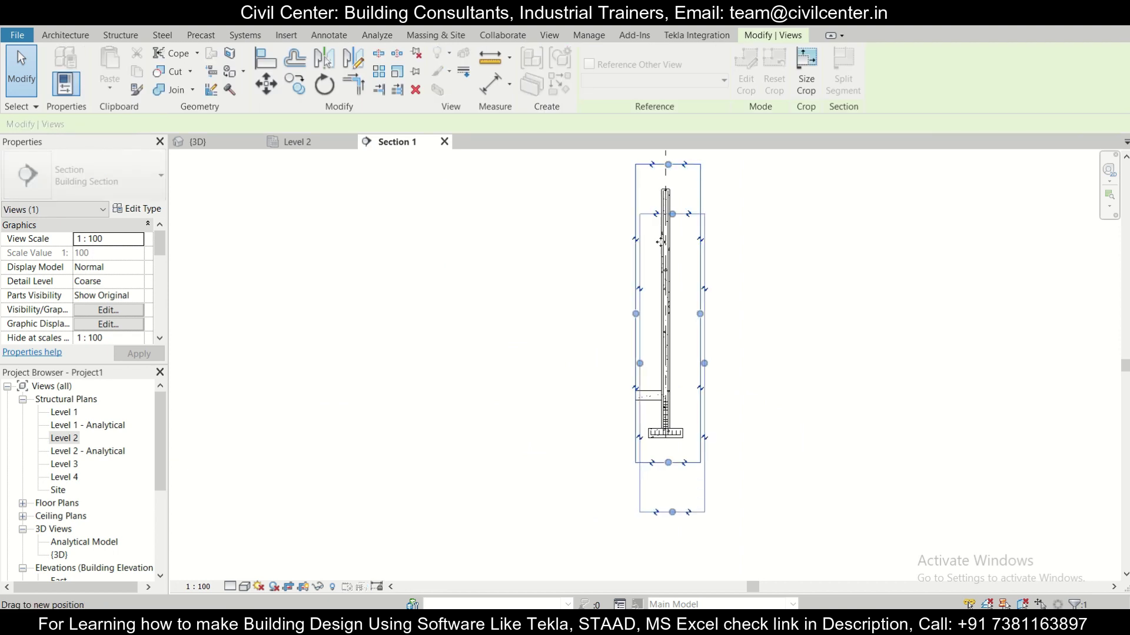
pyautogui.moveTo(657, 202); pyautogui.dragTo(653, 370)
pyautogui.scroll(5, 683, 453)
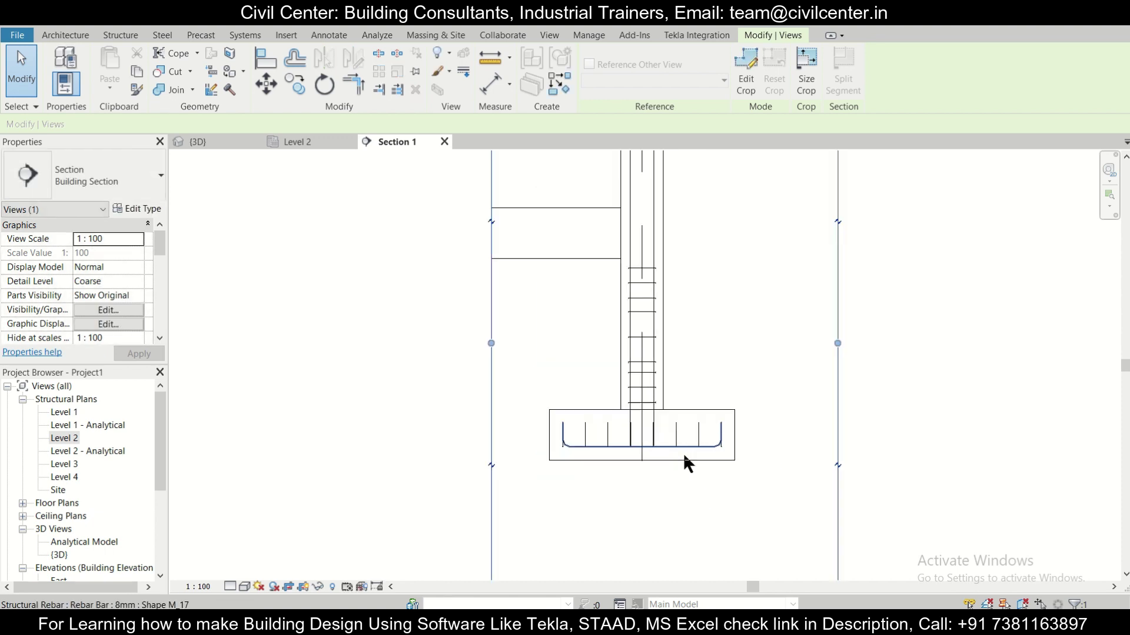
pyautogui.scroll(-4, 683, 450)
pyautogui.scroll(4, 730, 428)
pyautogui.moveTo(730, 426); pyautogui.dragTo(680, 391, button='middle')
pyautogui.scroll(1, 686, 408)
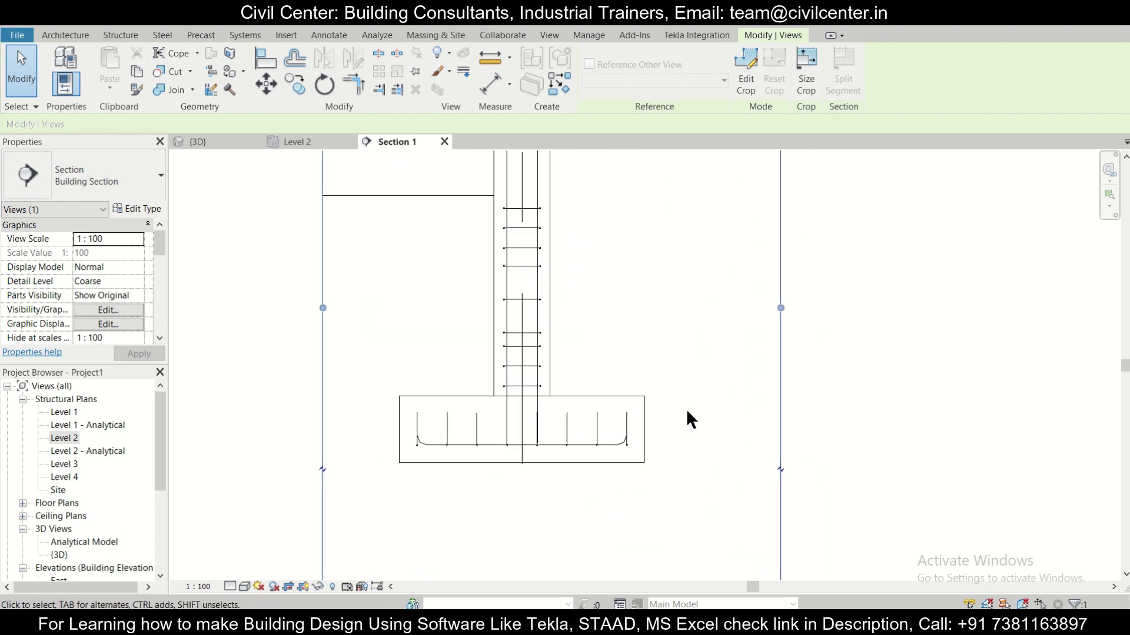
pyautogui.scroll(-1, 686, 408)
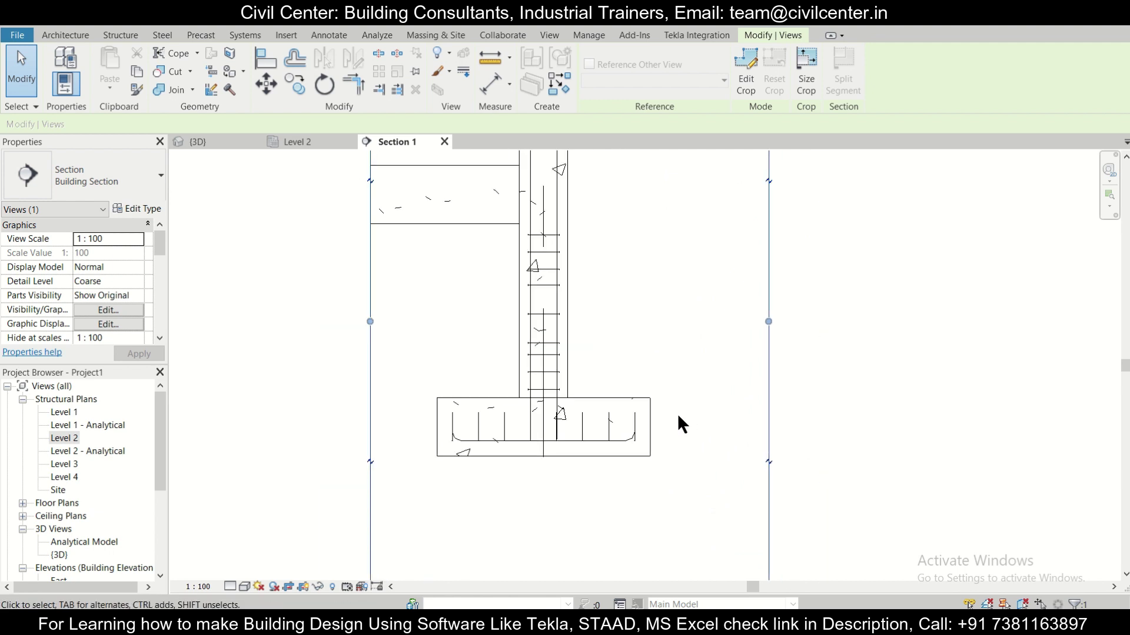
# Step: Set the Section 1 view to 1:25 scale and Fine detail level
pyautogui.click(208, 584)
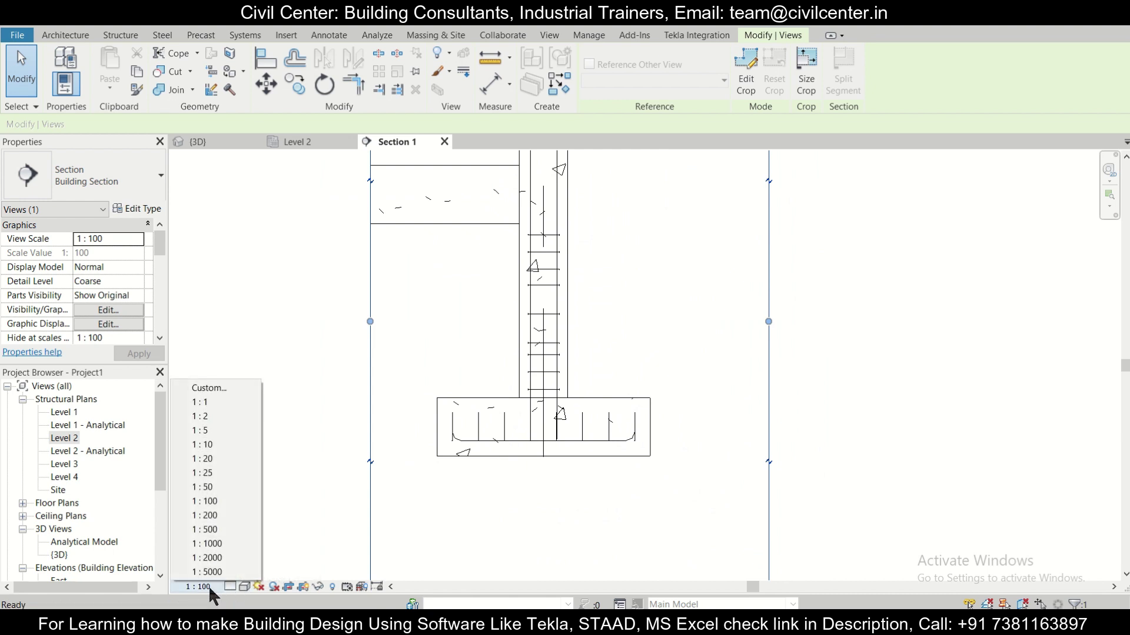
pyautogui.click(227, 472)
pyautogui.scroll(3, 512, 295)
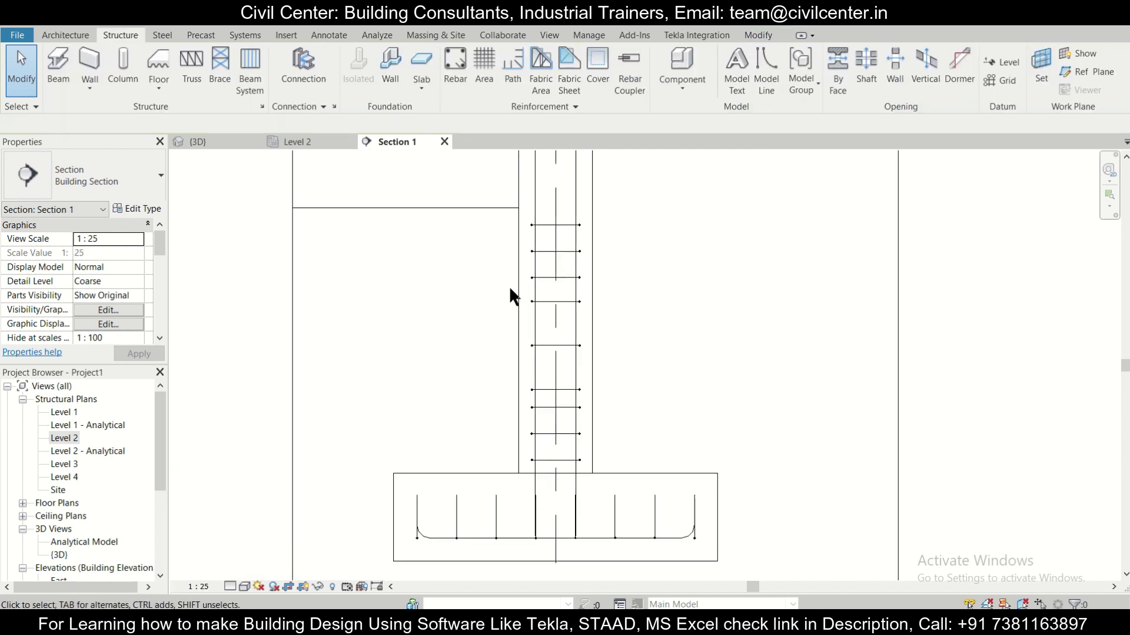
pyautogui.scroll(-3, 599, 343)
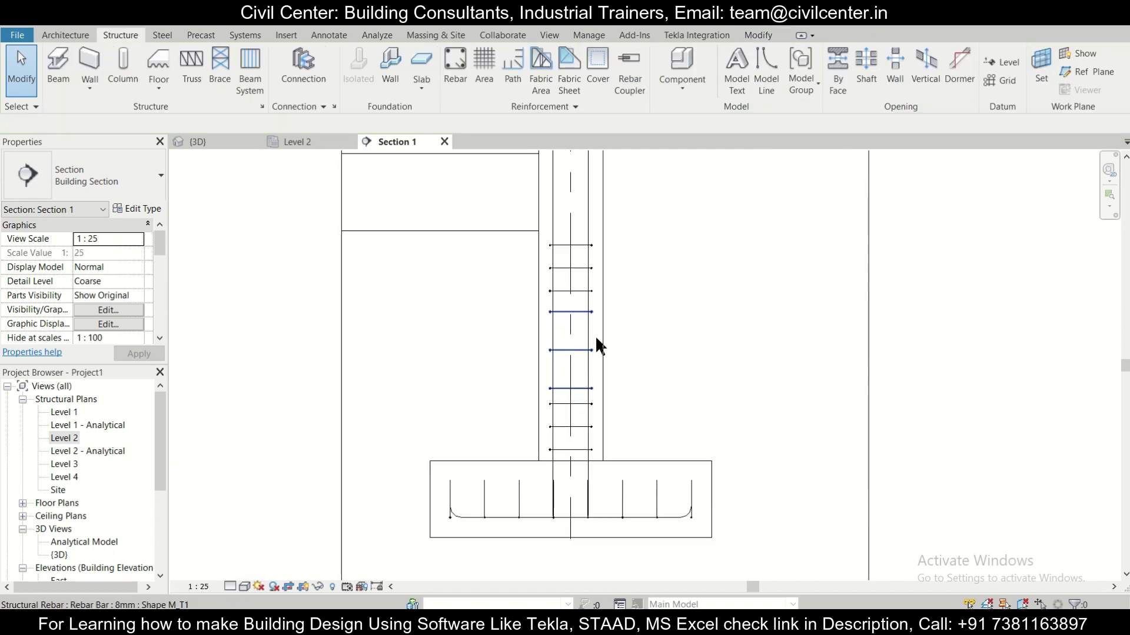
pyautogui.click(229, 587)
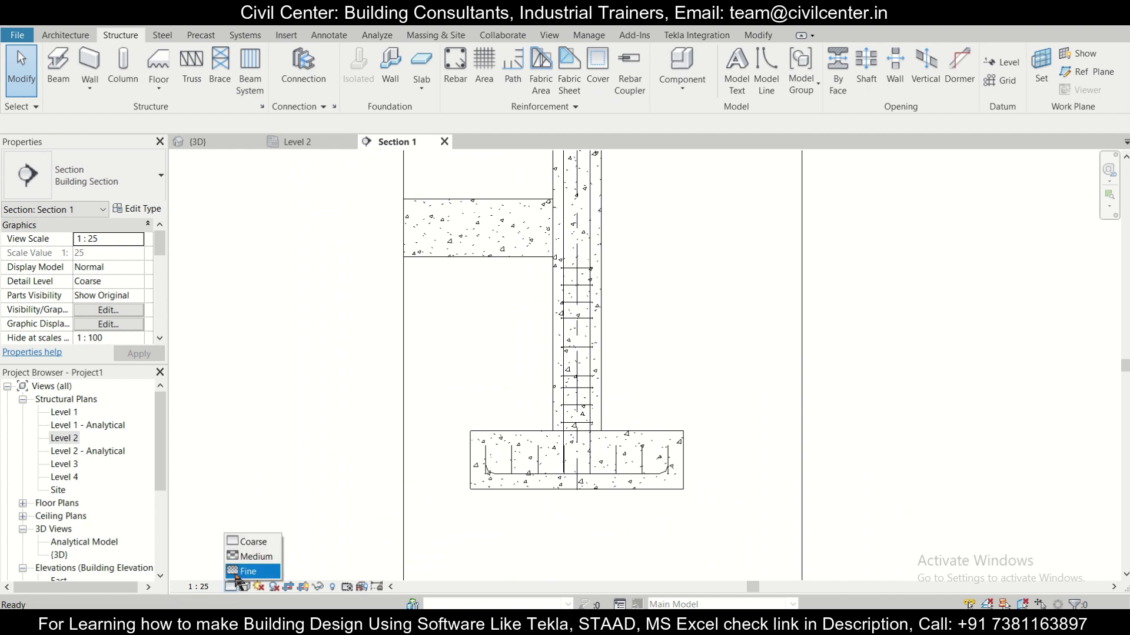
pyautogui.click(247, 571)
pyautogui.scroll(2, 608, 344)
pyautogui.scroll(-2, 604, 348)
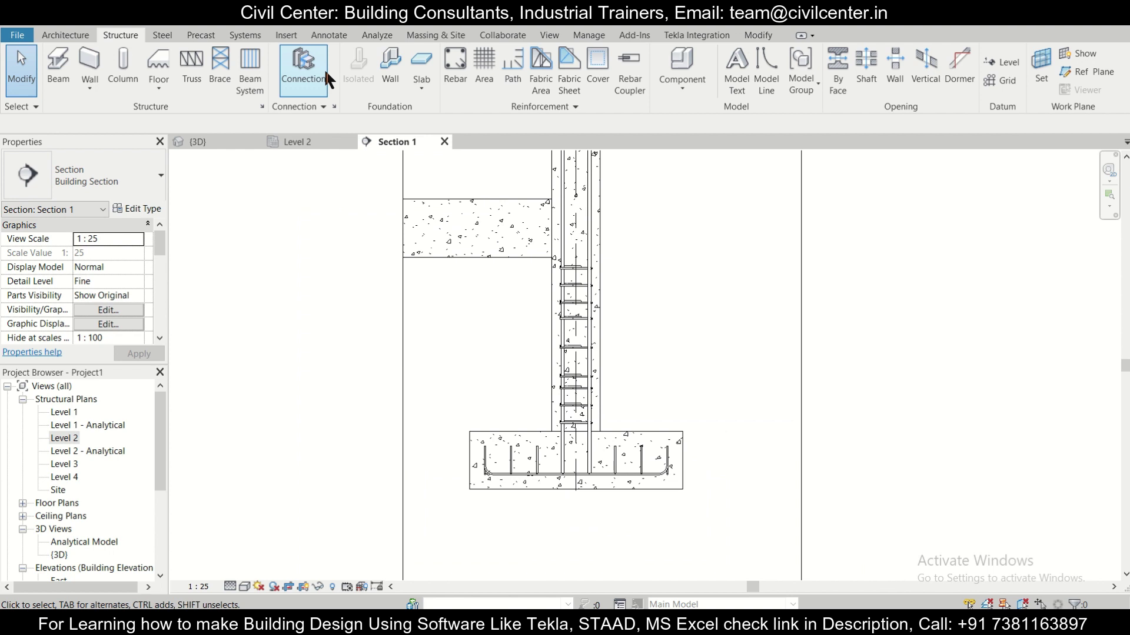
pyautogui.click(330, 37)
# Step: Add aligned dimensions of 1100 below the footing and 300 for its depth at left
pyautogui.click(75, 76)
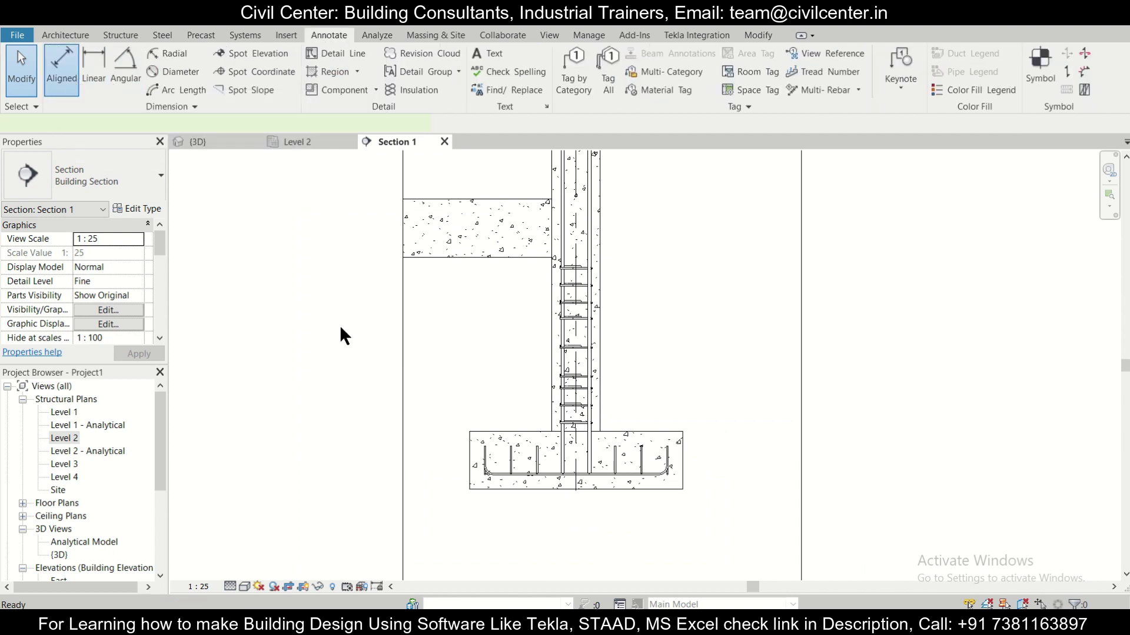
pyautogui.click(469, 459)
pyautogui.click(683, 456)
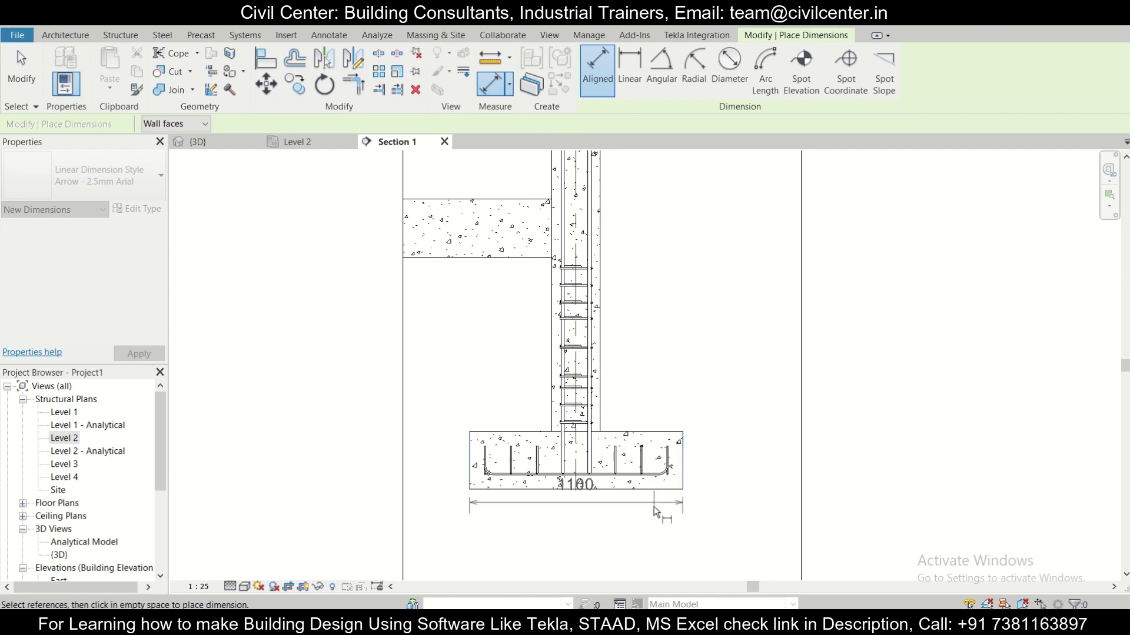
pyautogui.click(655, 546)
pyautogui.scroll(1, 703, 480)
pyautogui.scroll(-1, 681, 471)
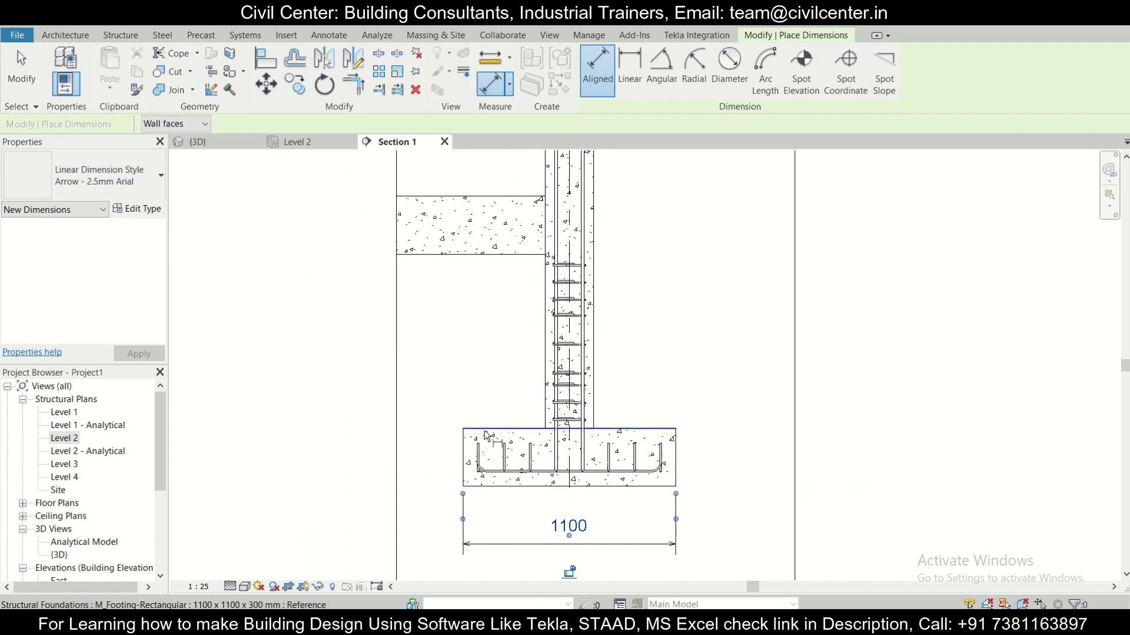
pyautogui.click(486, 431)
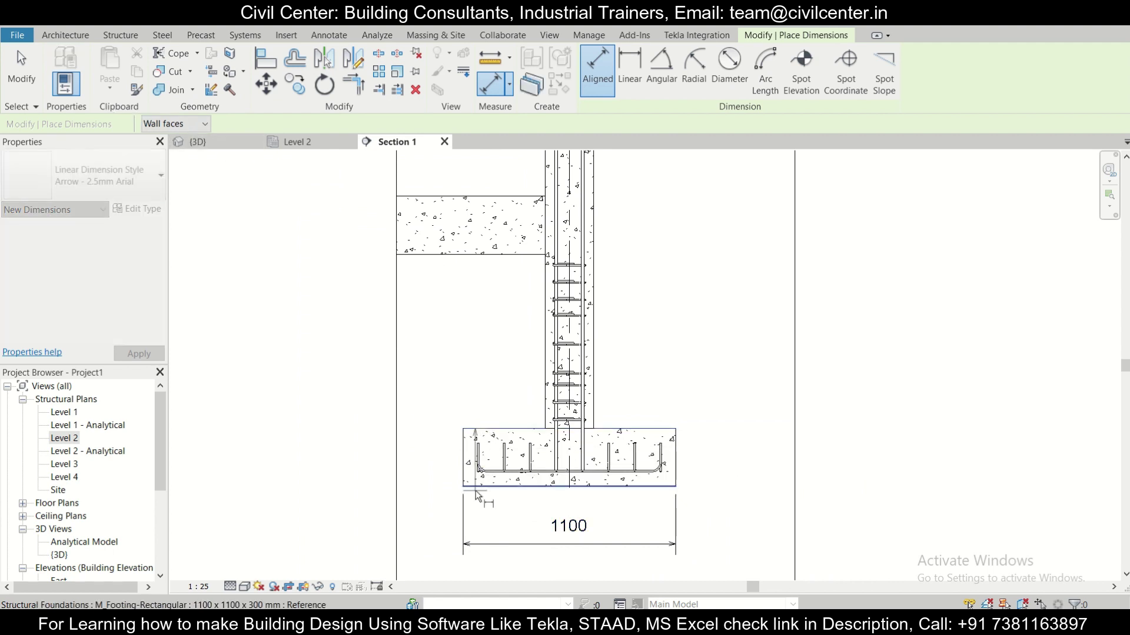
pyautogui.click(438, 488)
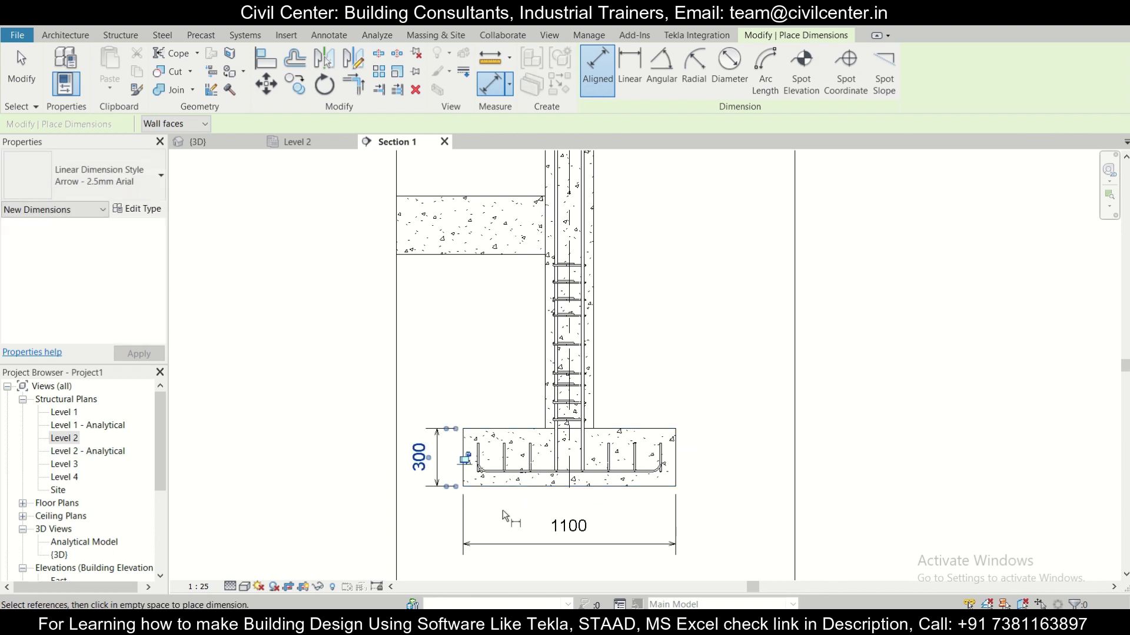
pyautogui.click(722, 506)
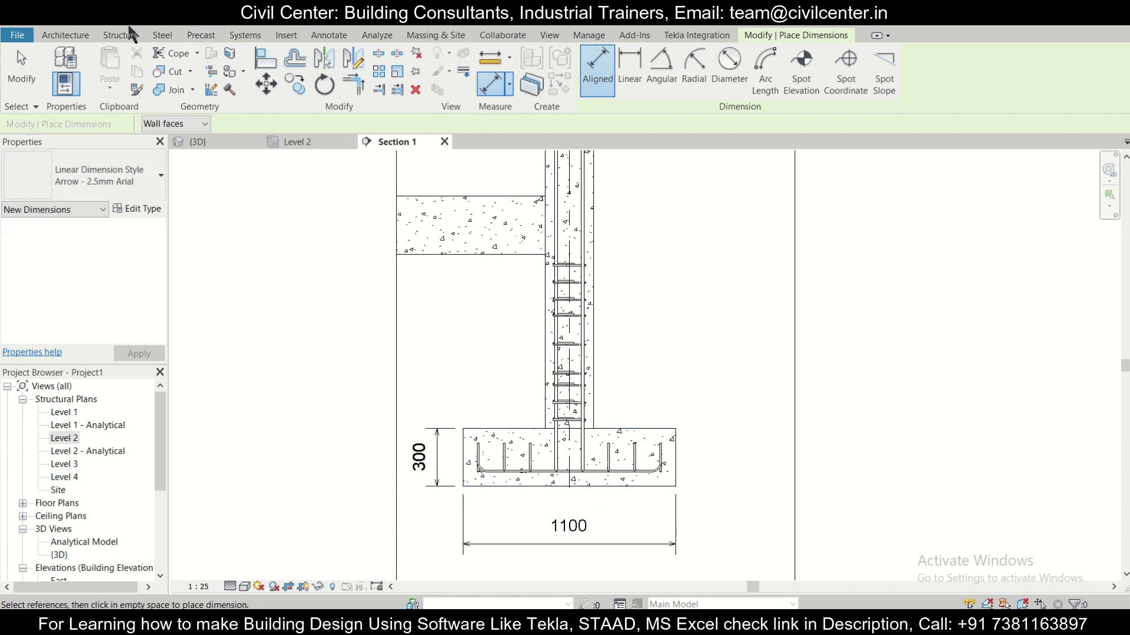
pyautogui.click(79, 36)
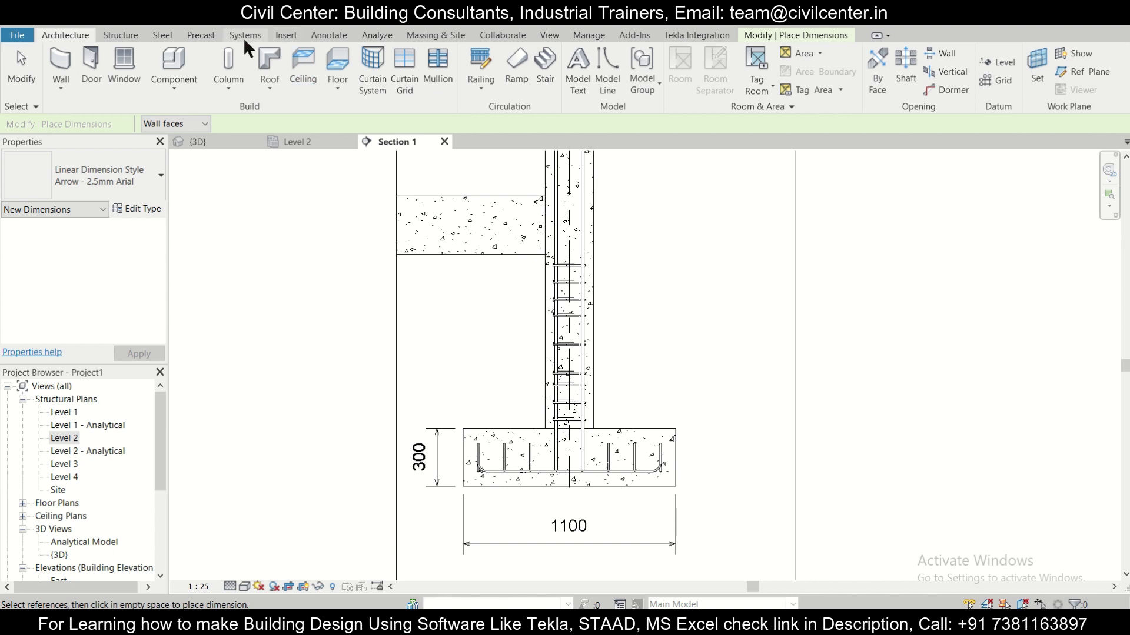
# Step: Return to the Annotate tab and zoom the dimensioned footing section
pyautogui.click(329, 36)
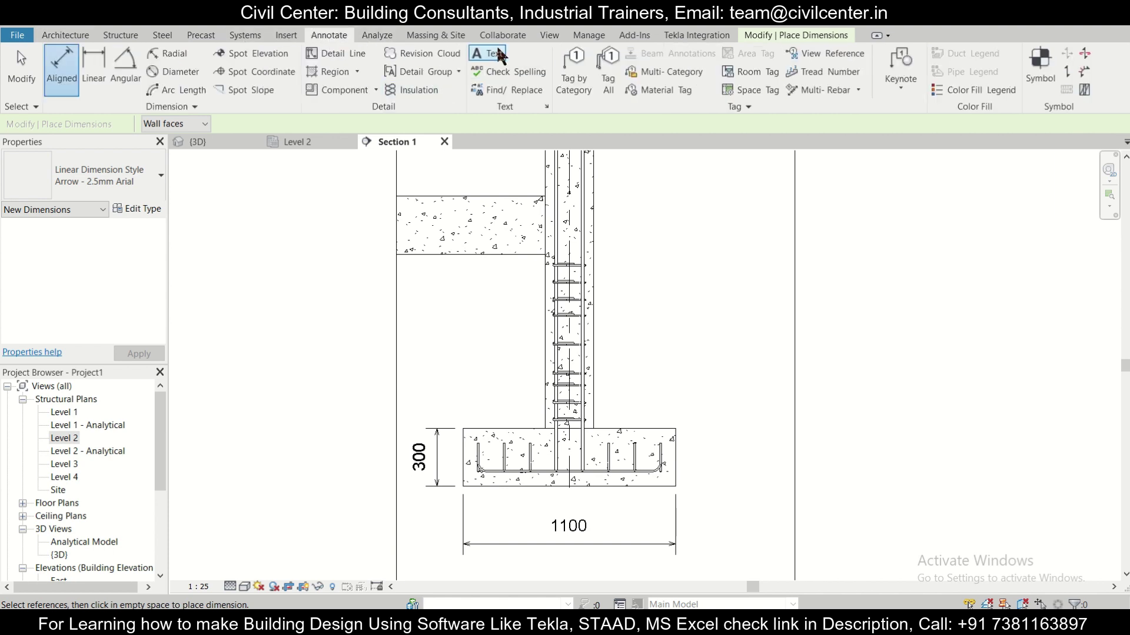
pyautogui.scroll(-3, 668, 498)
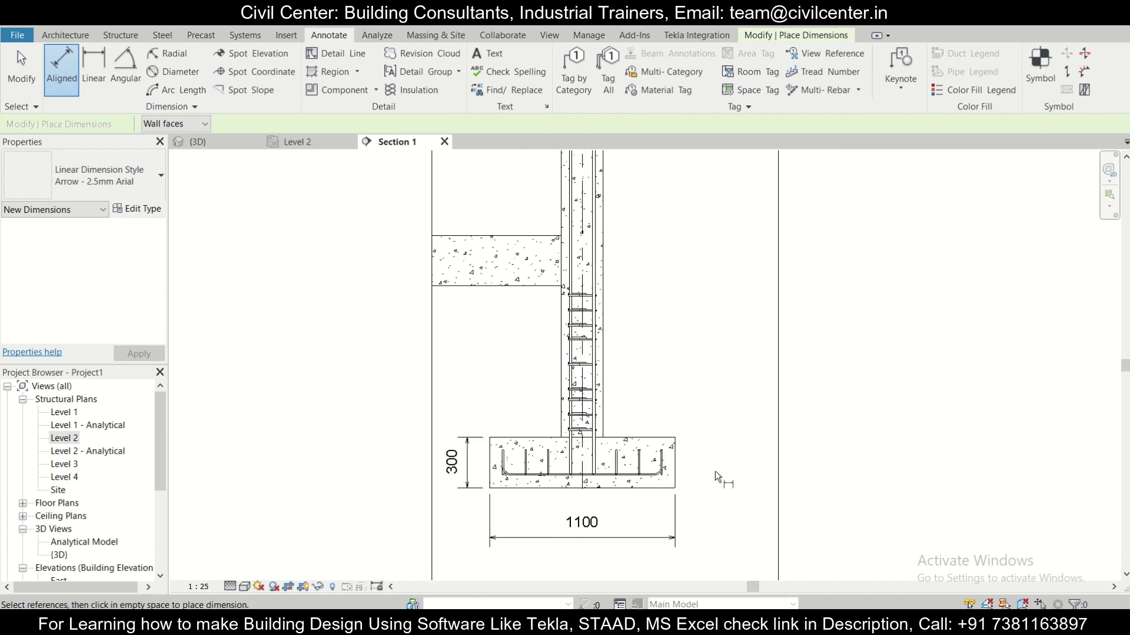
pyautogui.scroll(2, 650, 471)
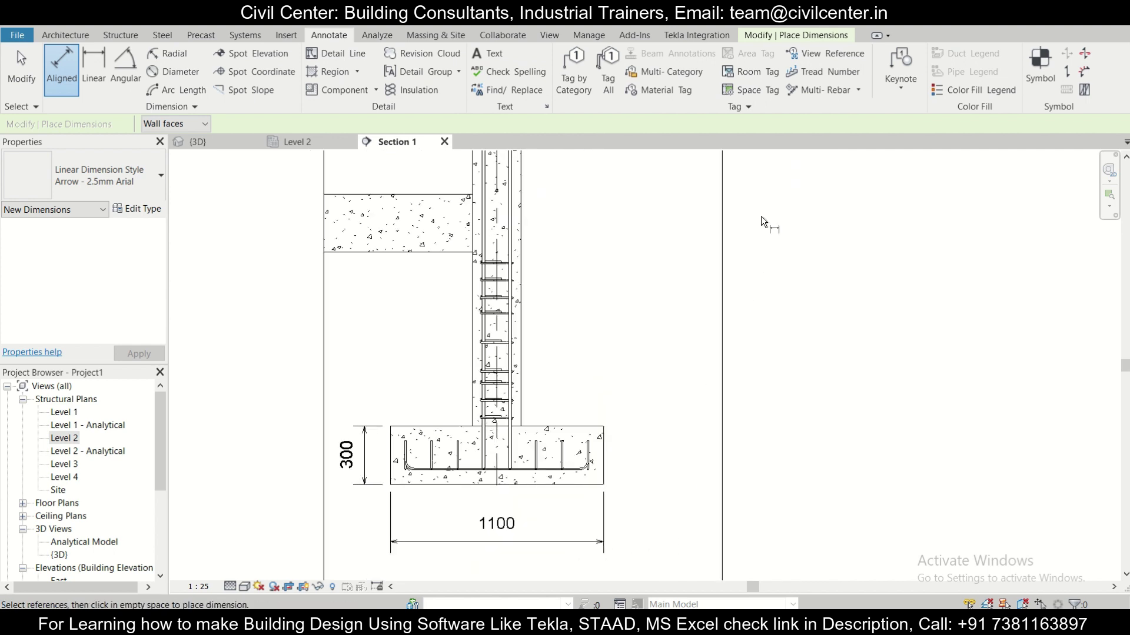
# Step: Tag the lower and middle column stirrup sets with 3x8mm - 11 multi-rebar annotations
pyautogui.click(835, 90)
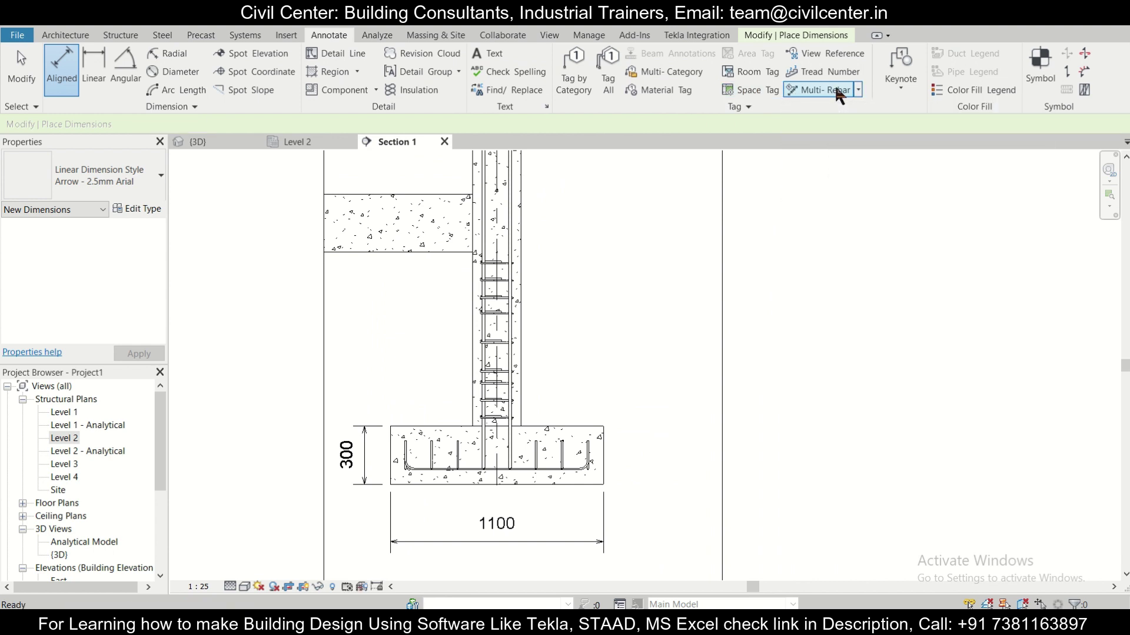
pyautogui.click(500, 403)
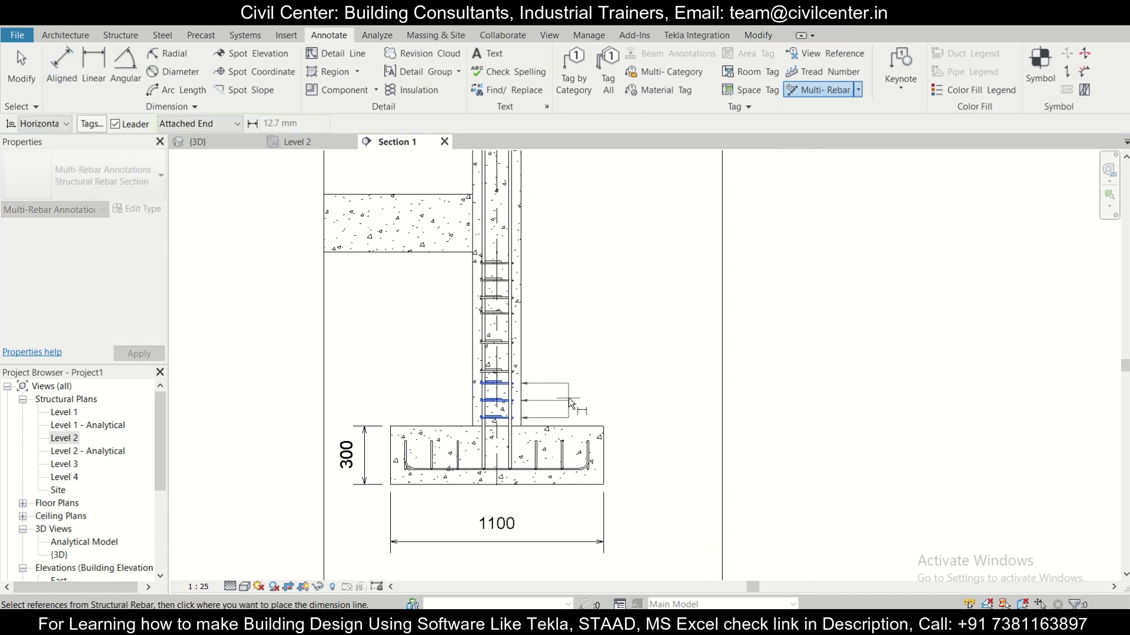
pyautogui.click(551, 398)
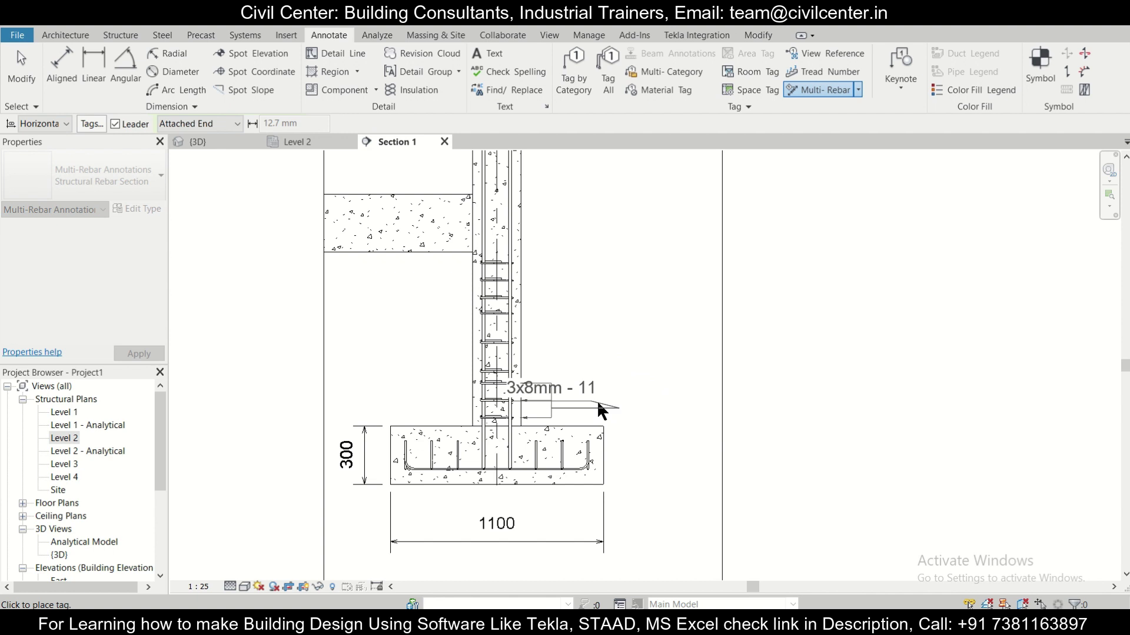
pyautogui.click(612, 408)
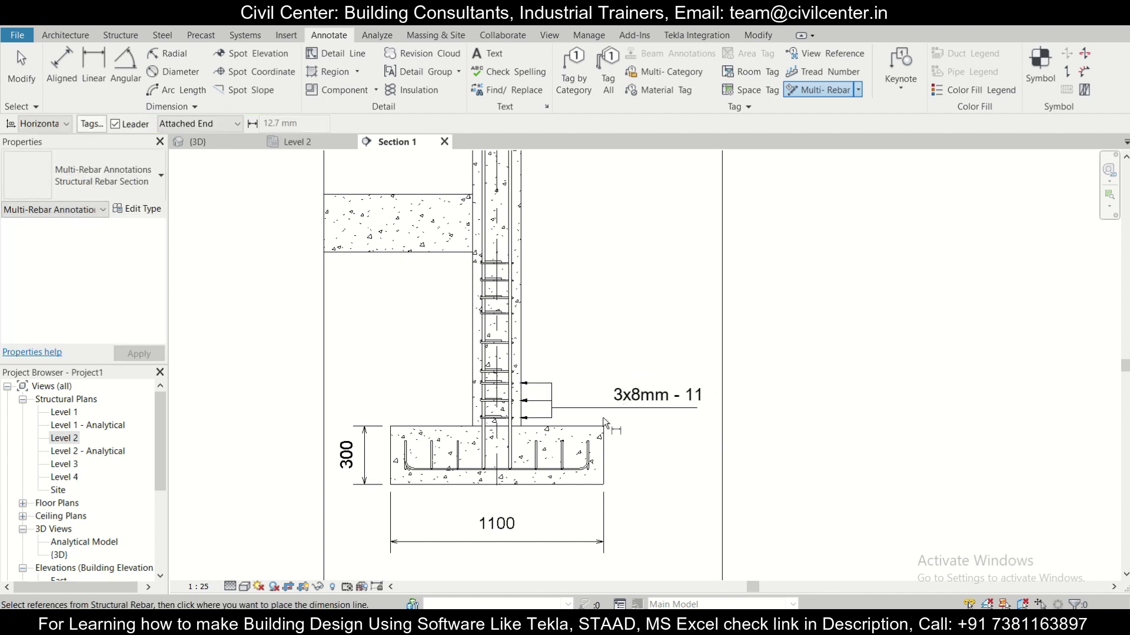
pyautogui.scroll(1, 574, 382)
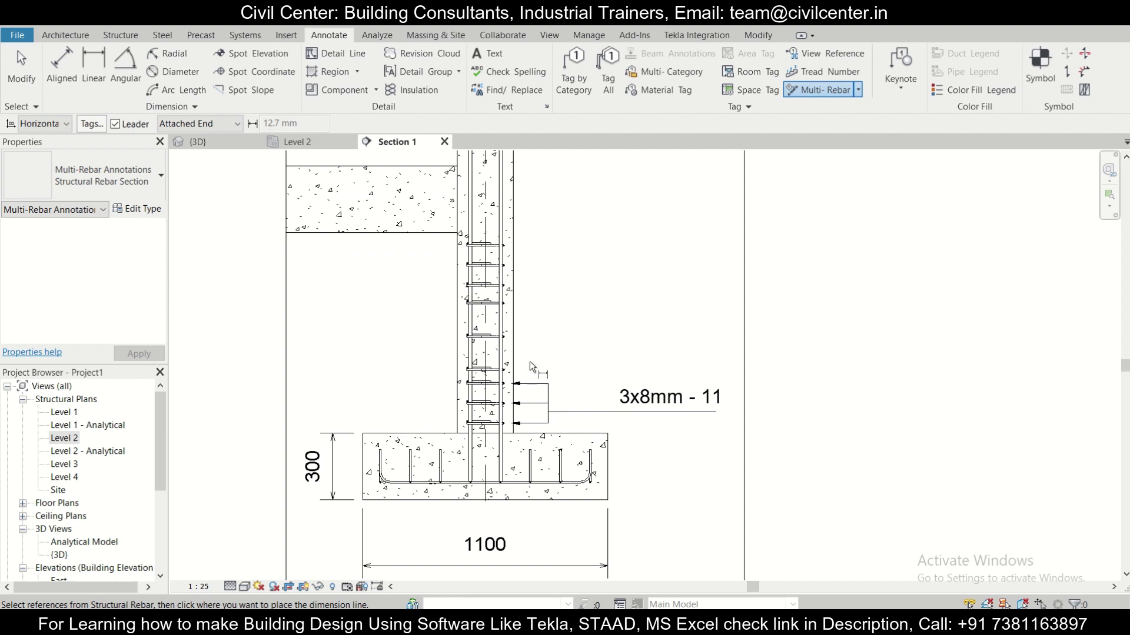
pyautogui.click(488, 339)
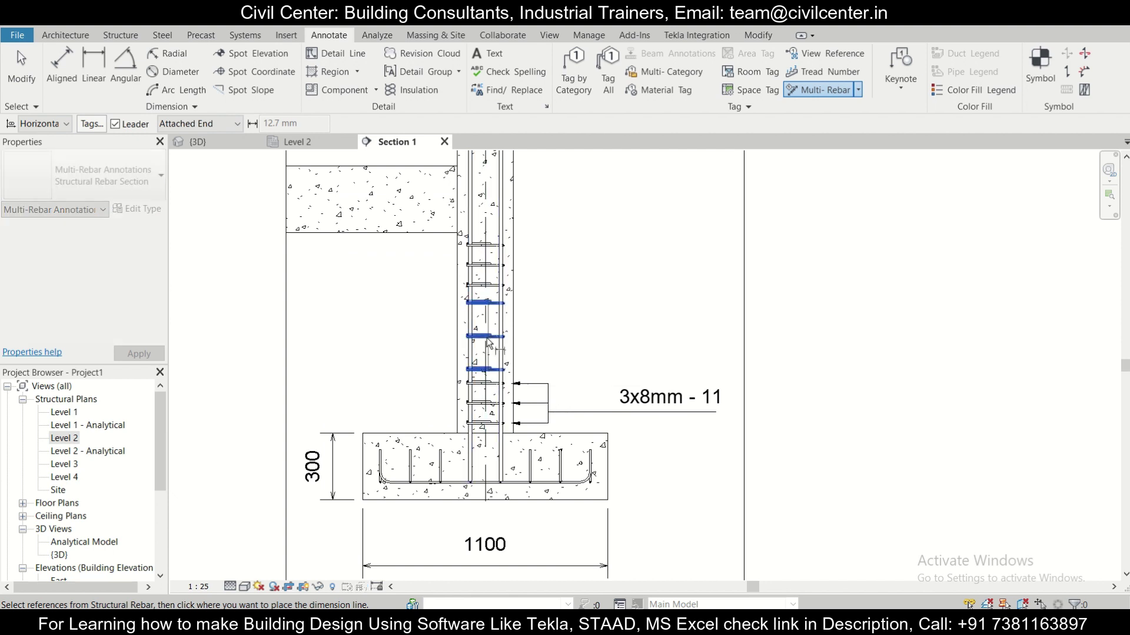
pyautogui.click(423, 341)
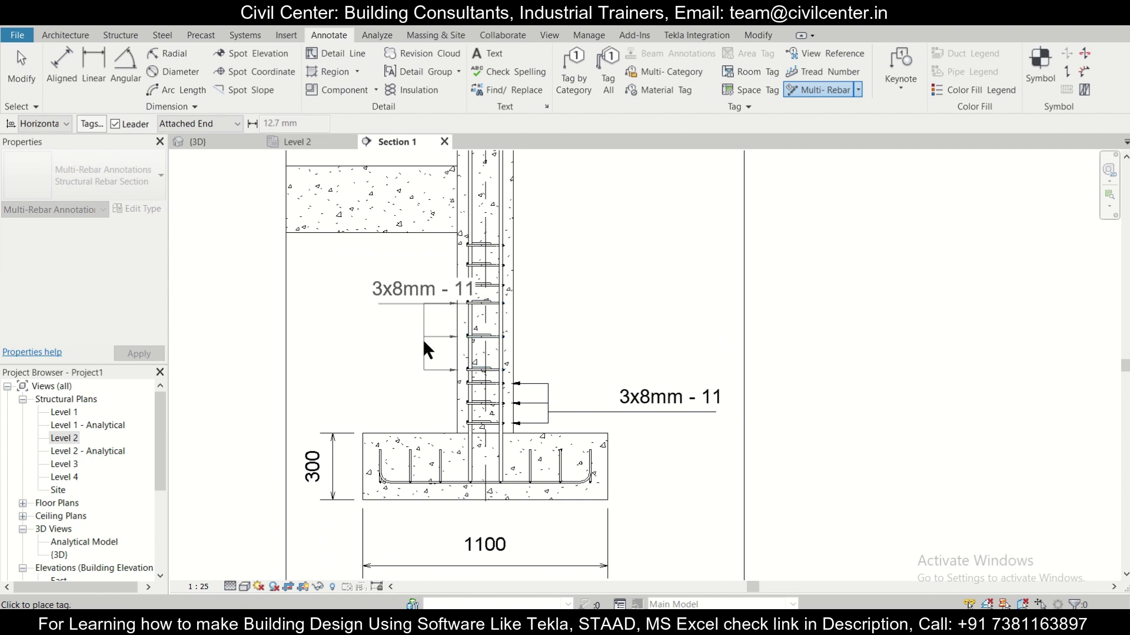
pyautogui.click(370, 362)
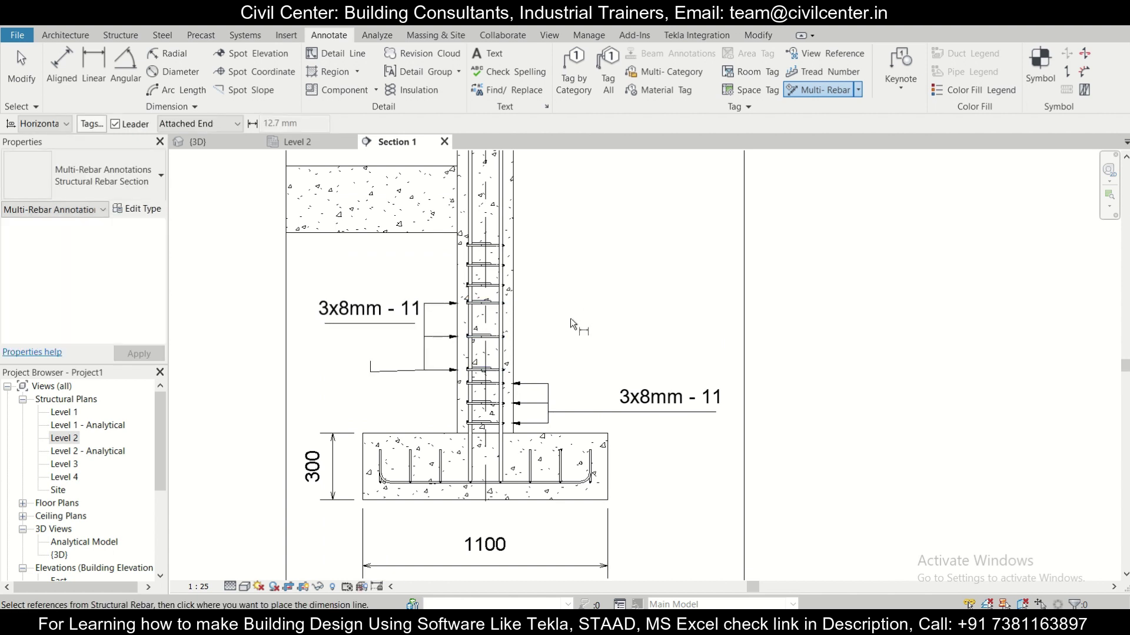
pyautogui.scroll(-2, 565, 306)
pyautogui.scroll(3, 551, 276)
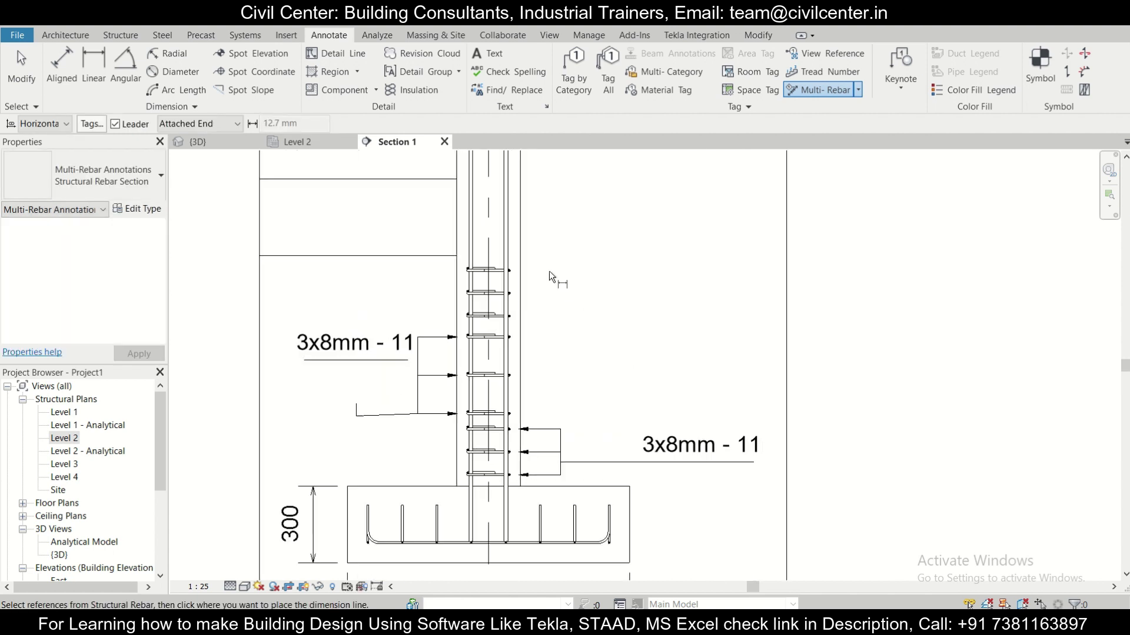
# Step: Tag the upper column stirrup set with a 3x8mm - 11 multi-rebar annotation
pyautogui.click(486, 295)
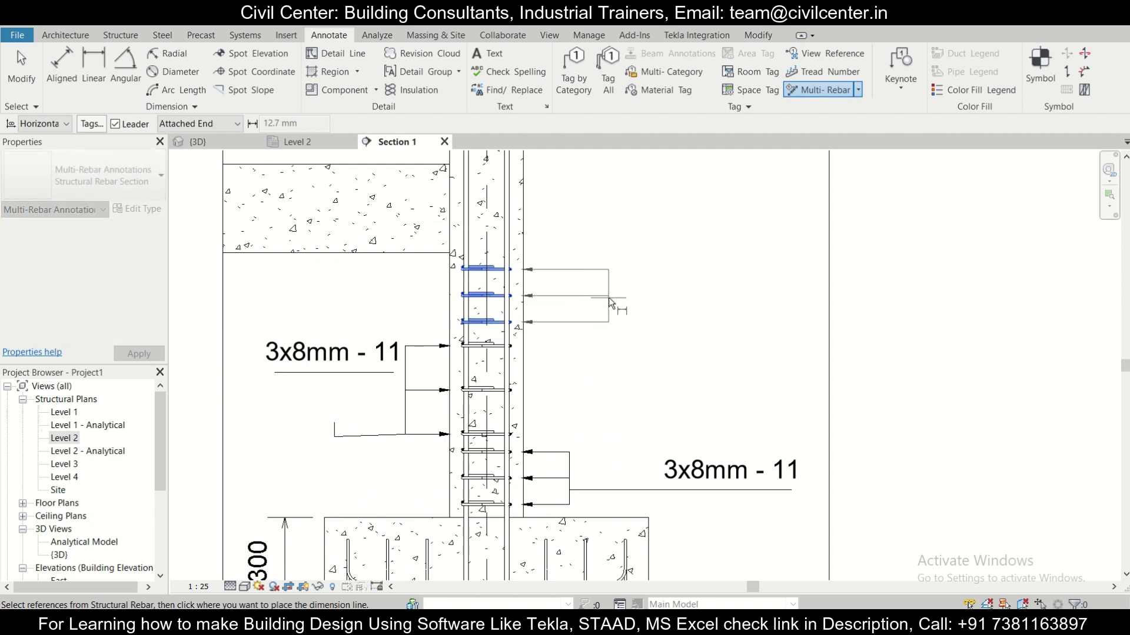
pyautogui.click(567, 302)
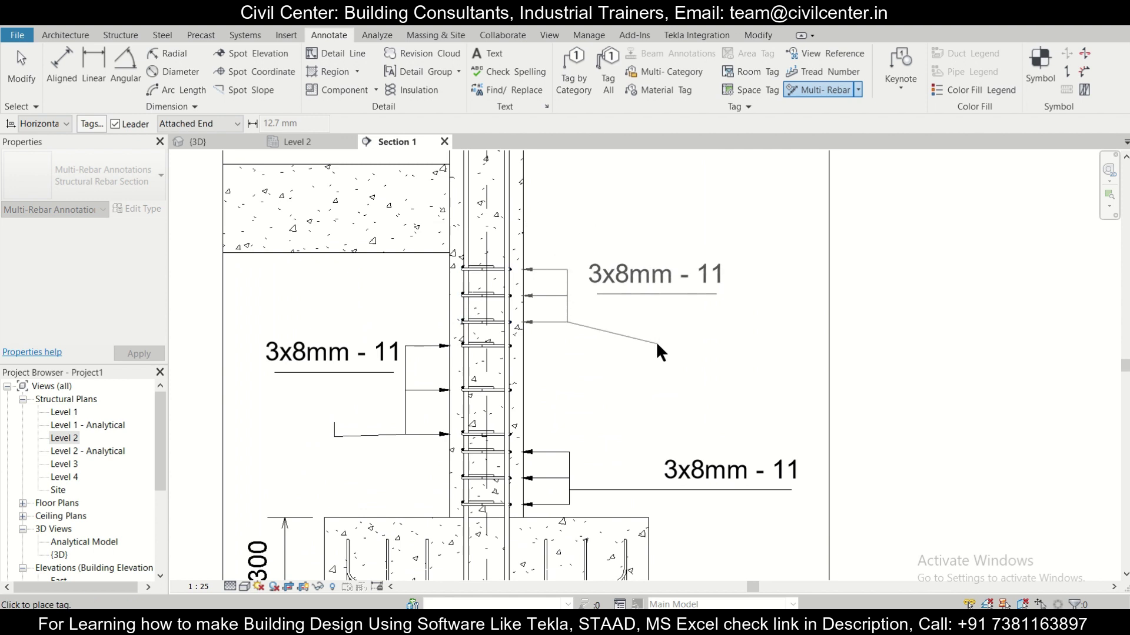
pyautogui.click(656, 342)
pyautogui.scroll(3, 661, 295)
pyautogui.scroll(-4, 661, 295)
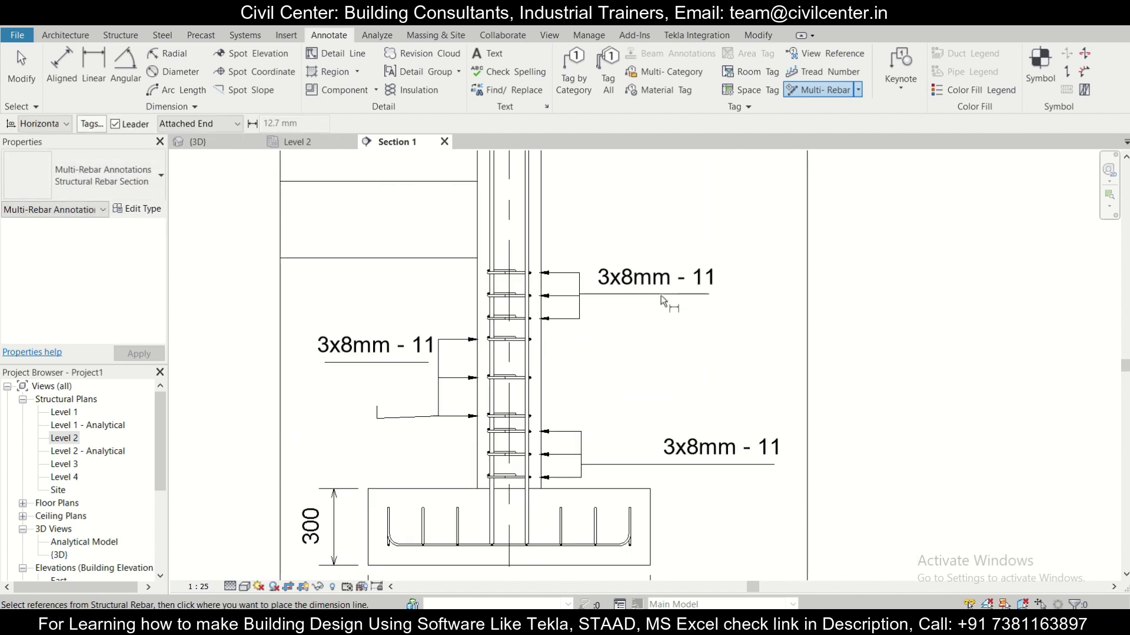
pyautogui.scroll(-2, 648, 362)
pyautogui.scroll(1, 623, 406)
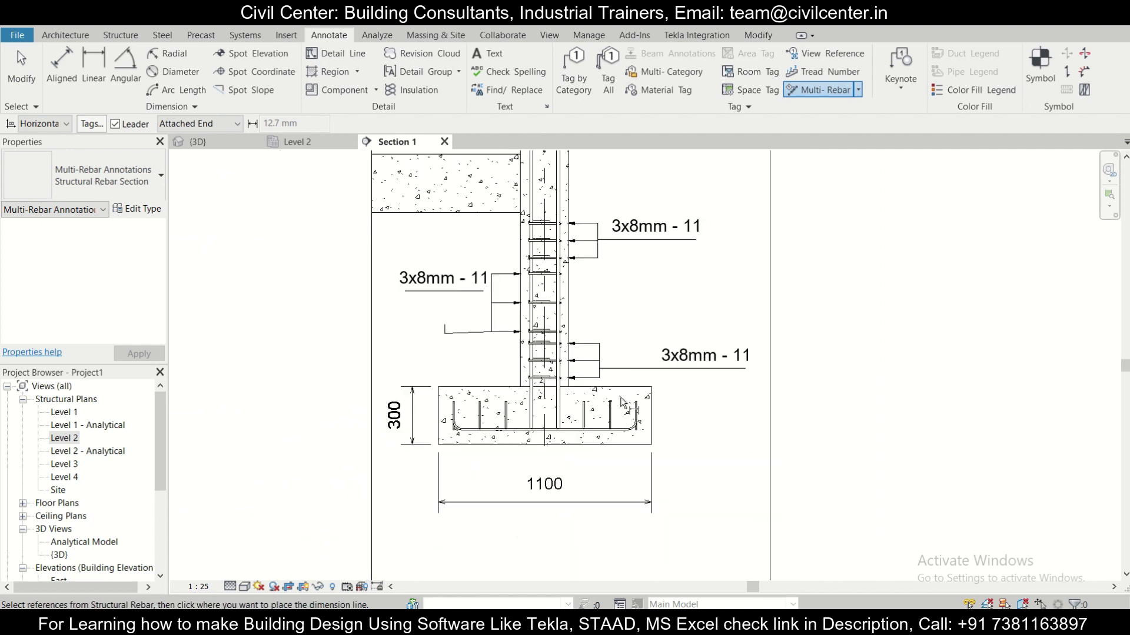
pyautogui.scroll(1, 595, 426)
# Step: Tag the footing bottom bars 8x8mm - 9 to the right of the footing
pyautogui.click(581, 417)
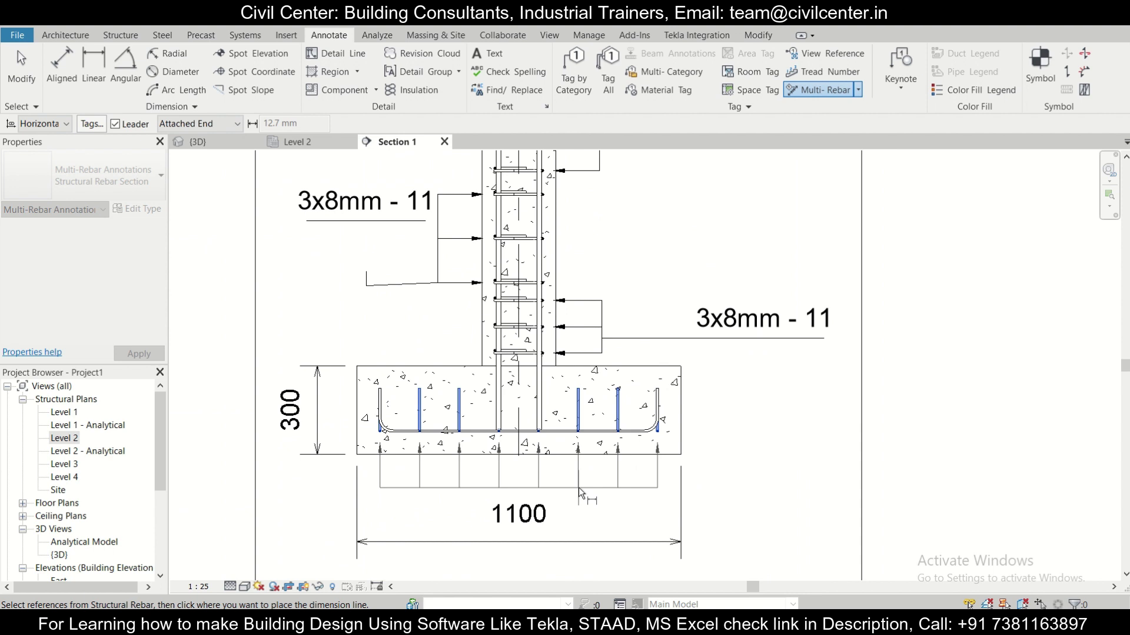
pyautogui.click(578, 488)
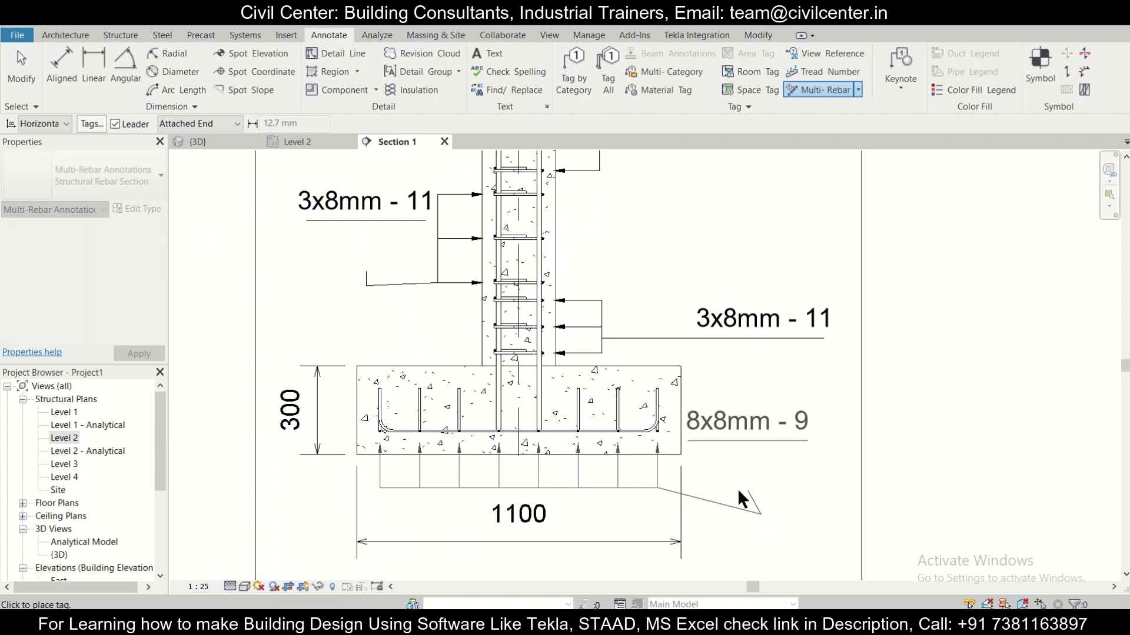
pyautogui.click(758, 484)
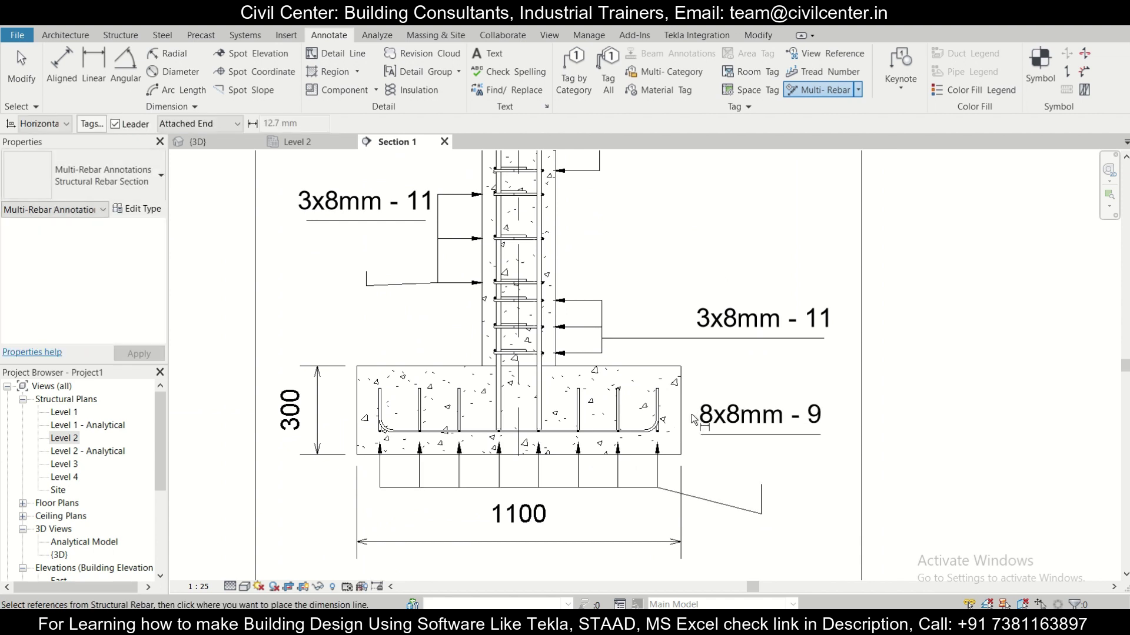
pyautogui.scroll(-1, 687, 356)
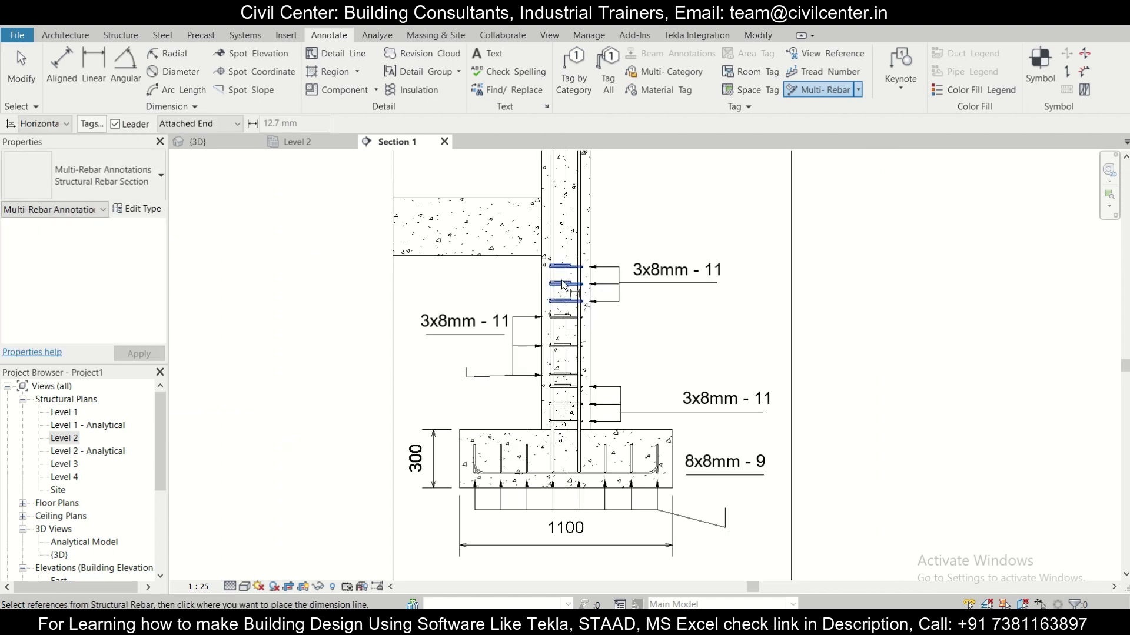
# Step: Tag the vertical column main bars 2x16 mm - 10 and recentre the view to check
pyautogui.click(581, 254)
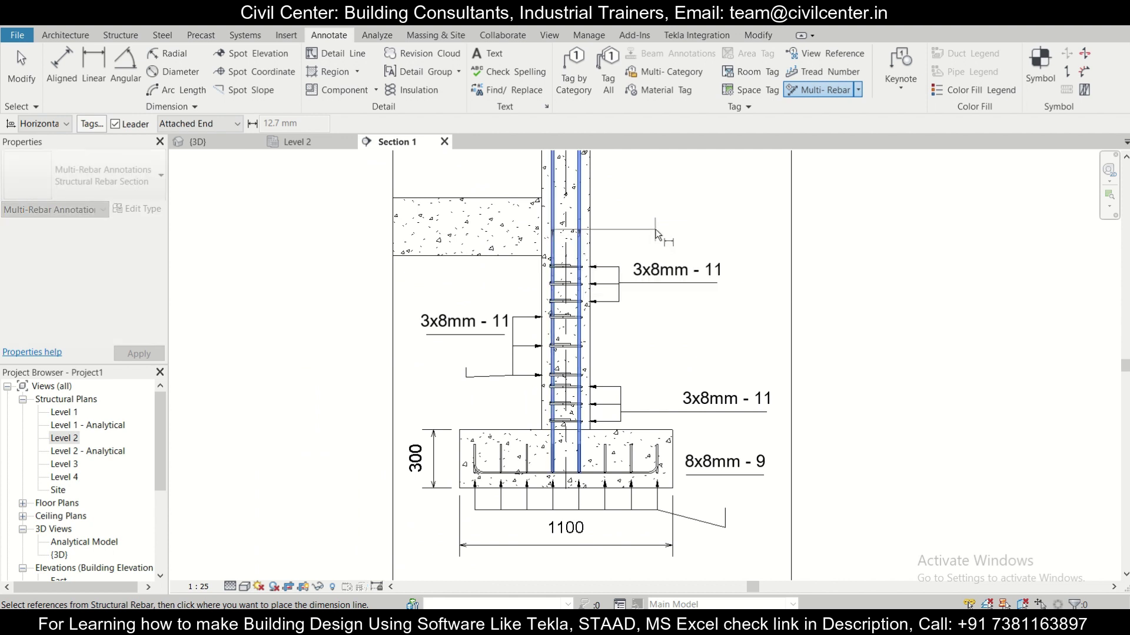
pyautogui.click(651, 233)
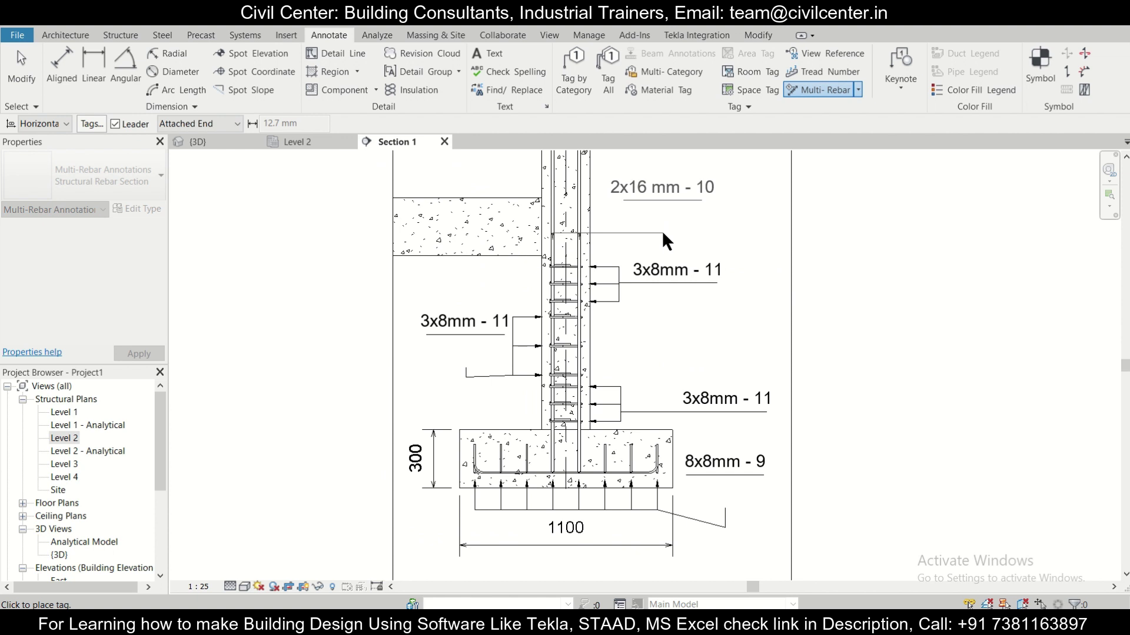
pyautogui.click(662, 235)
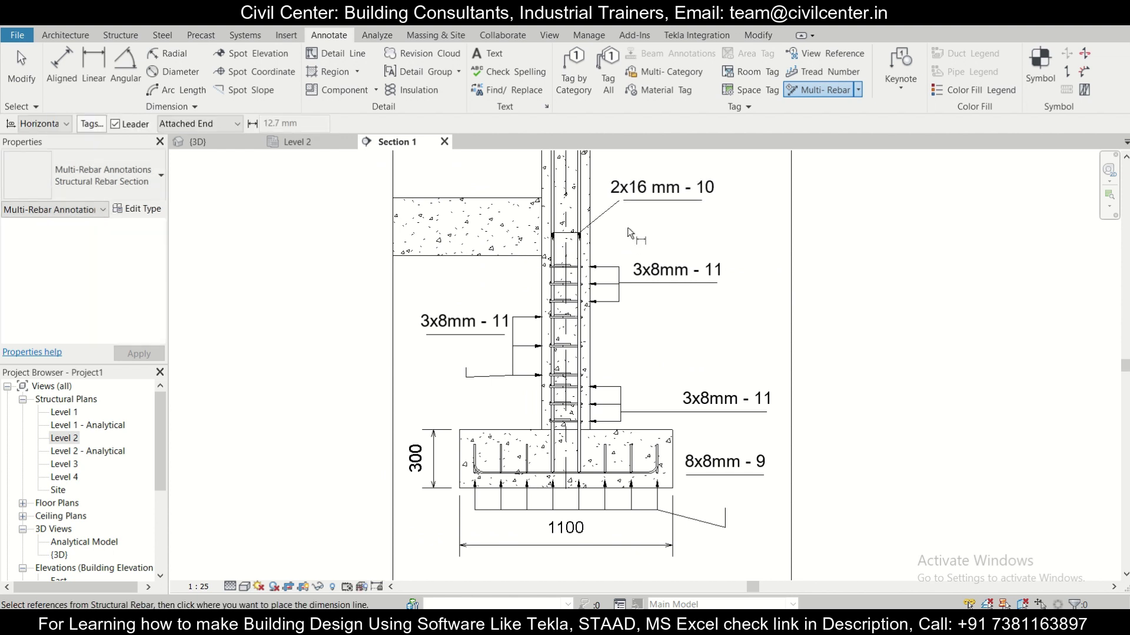
pyautogui.scroll(-2, 629, 227)
pyautogui.scroll(1, 634, 312)
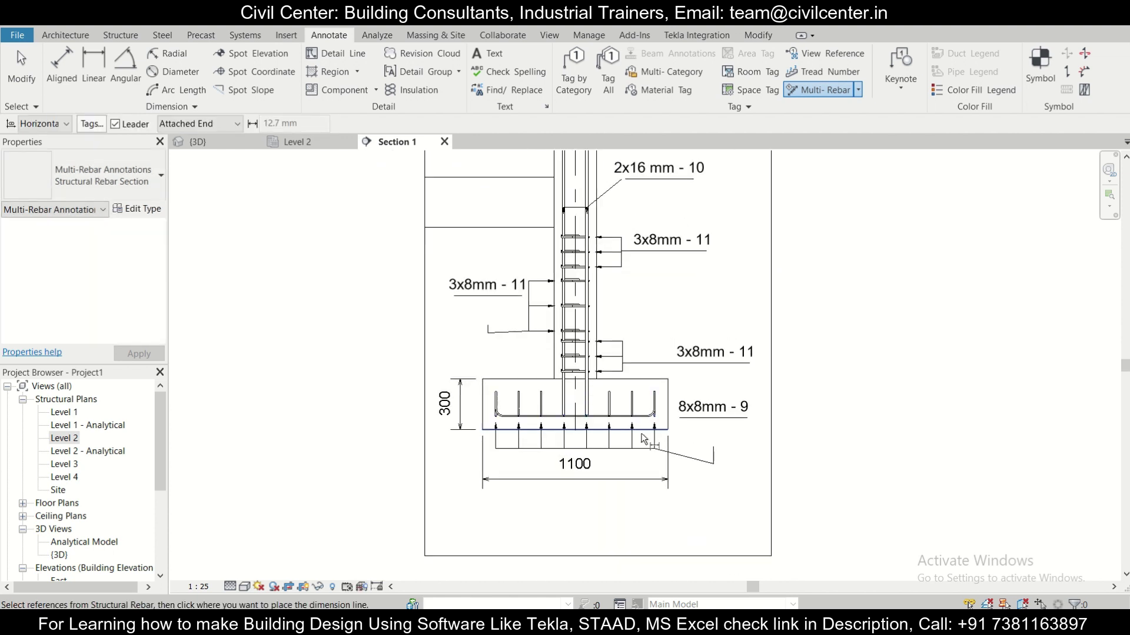
pyautogui.scroll(2, 643, 439)
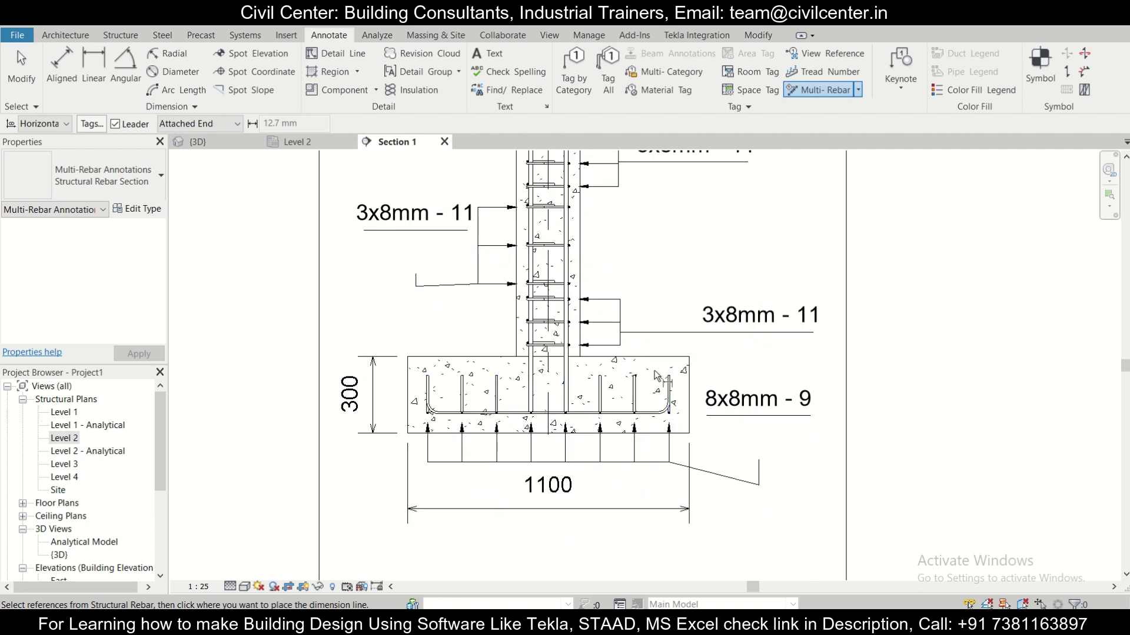
pyautogui.scroll(-2, 665, 345)
pyautogui.scroll(1, 645, 325)
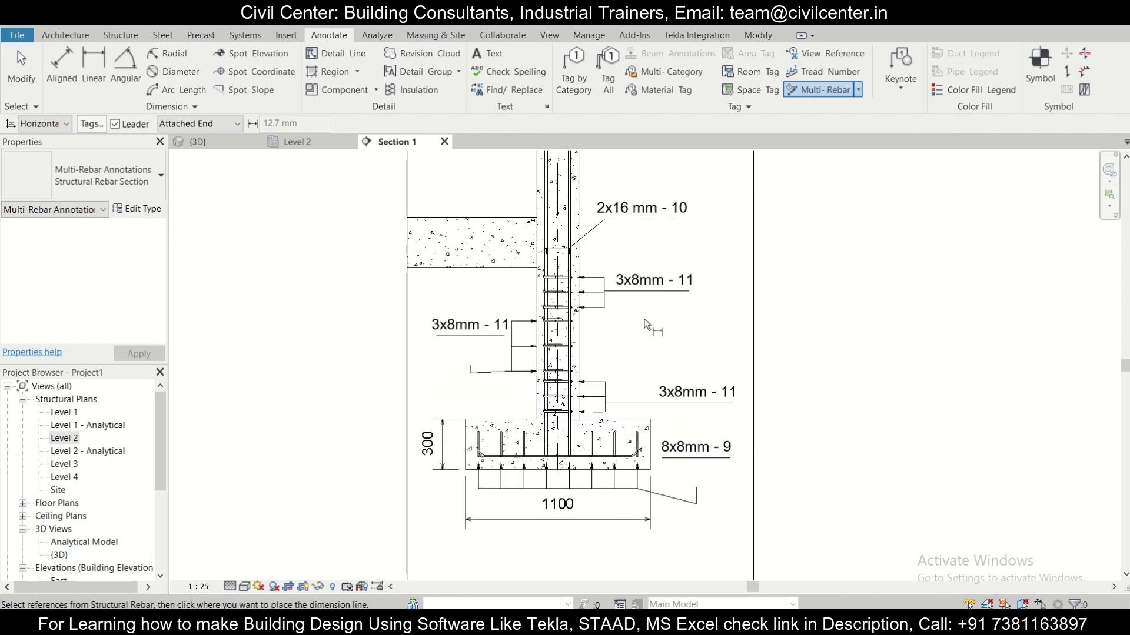
pyautogui.scroll(-2, 547, 306)
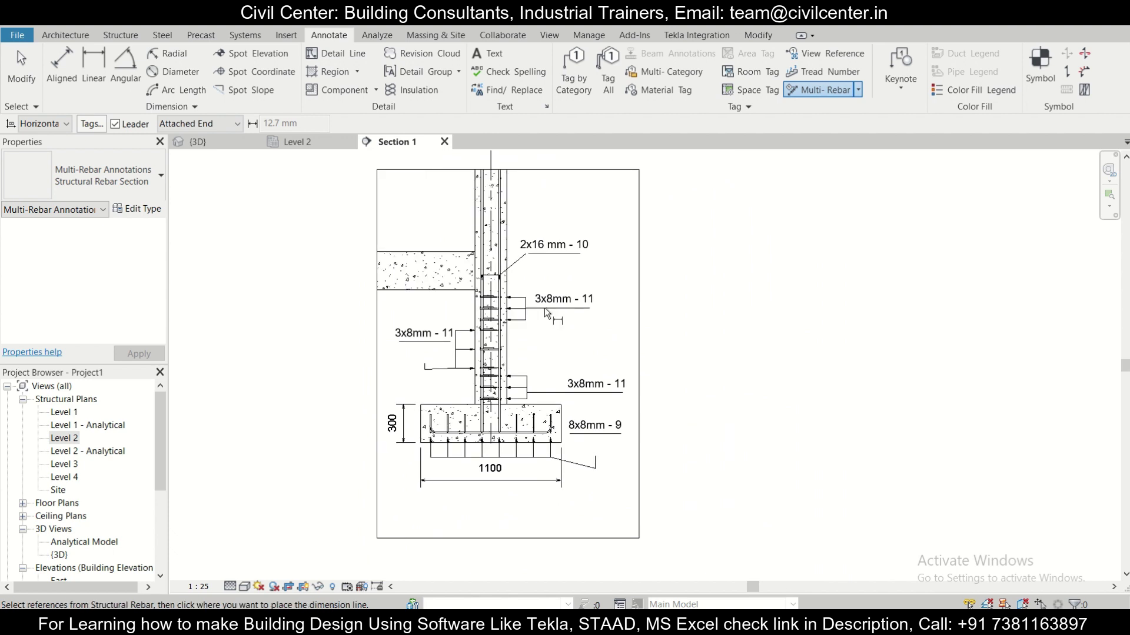
pyautogui.moveTo(548, 307); pyautogui.dragTo(593, 319, button='middle')
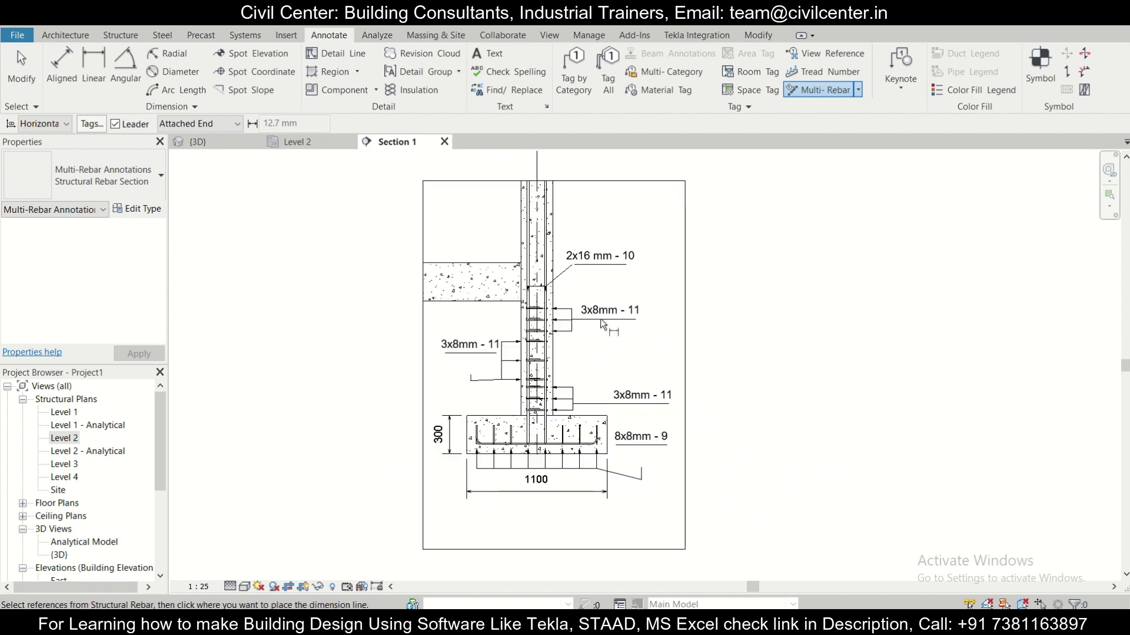
pyautogui.scroll(1, 611, 406)
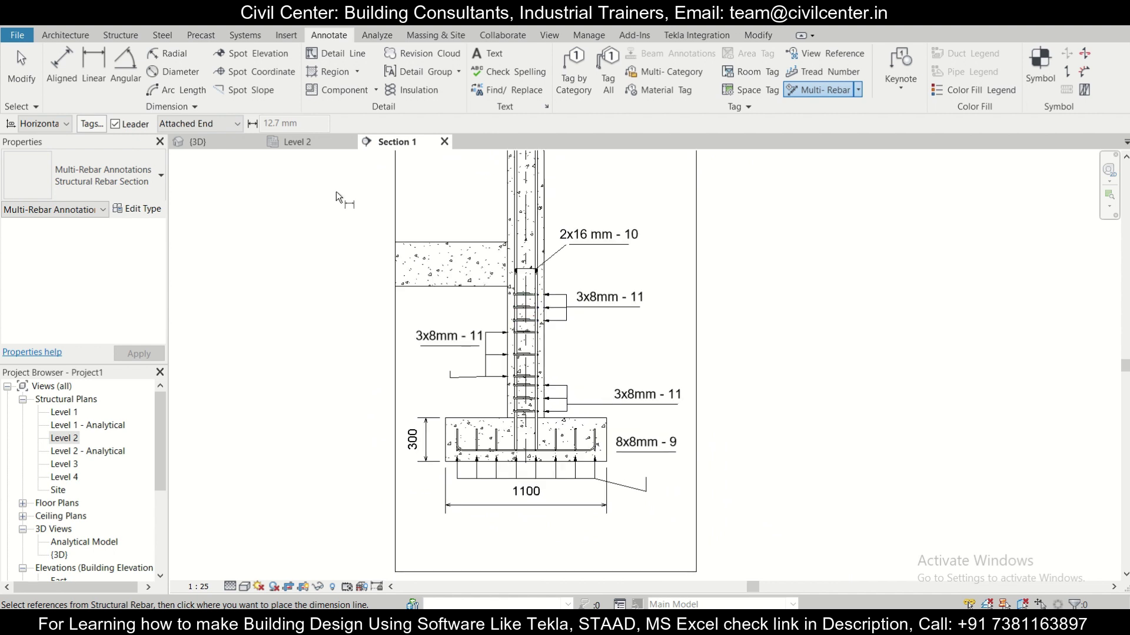
pyautogui.press('Escape')
pyautogui.click(223, 143)
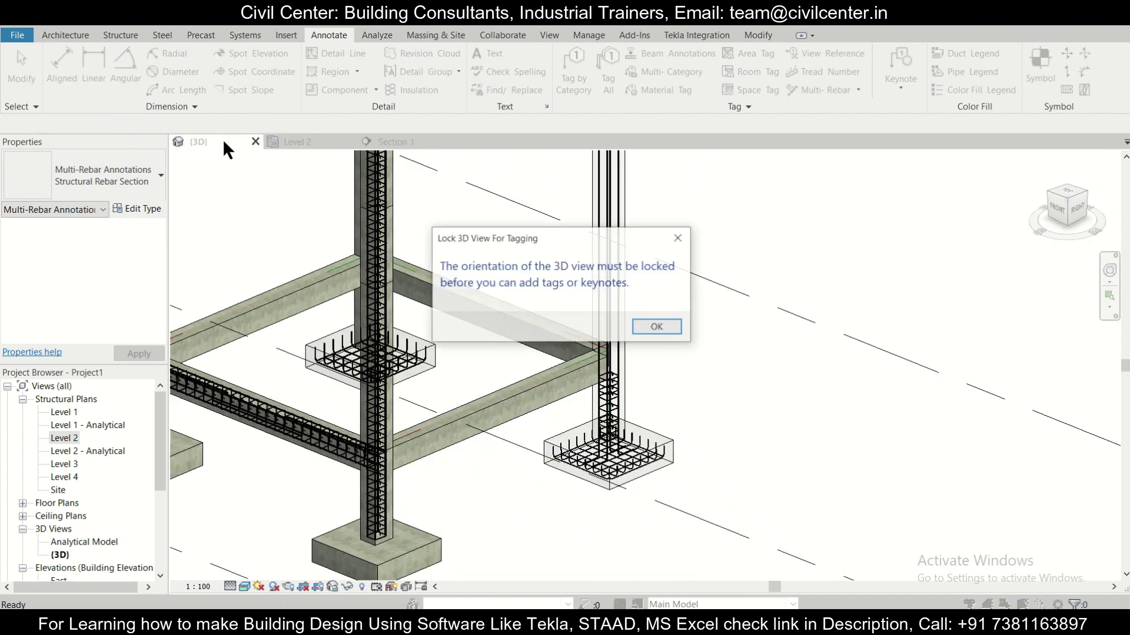
pyautogui.click(657, 327)
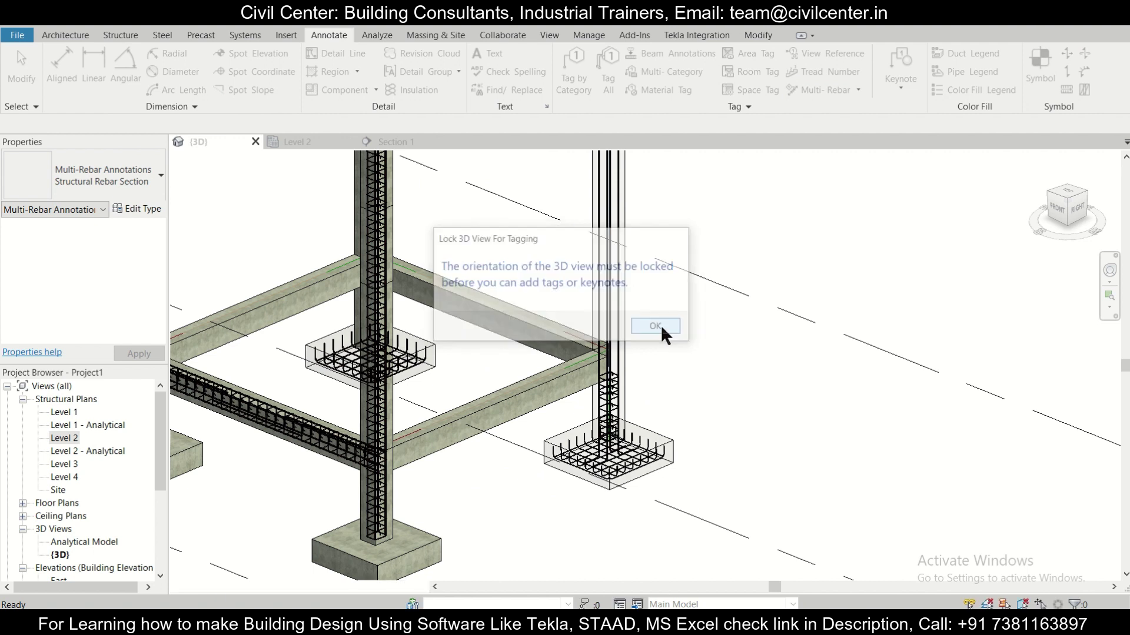
pyautogui.click(388, 143)
pyautogui.scroll(1, 591, 380)
pyautogui.scroll(-1, 591, 379)
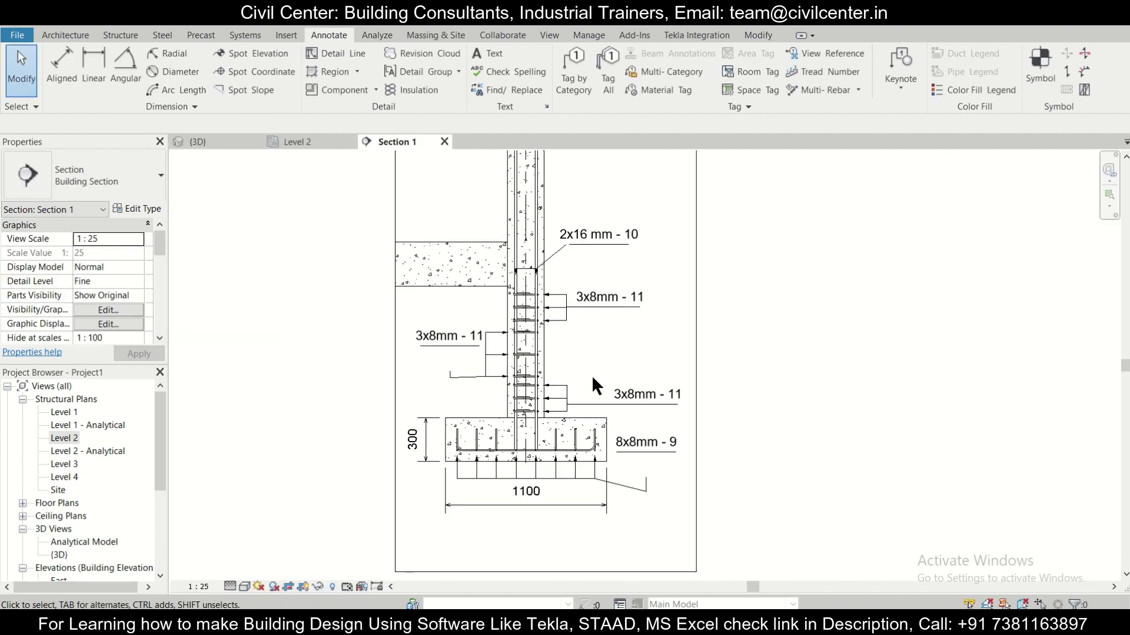
pyautogui.moveTo(595, 385); pyautogui.dragTo(615, 393, button='middle')
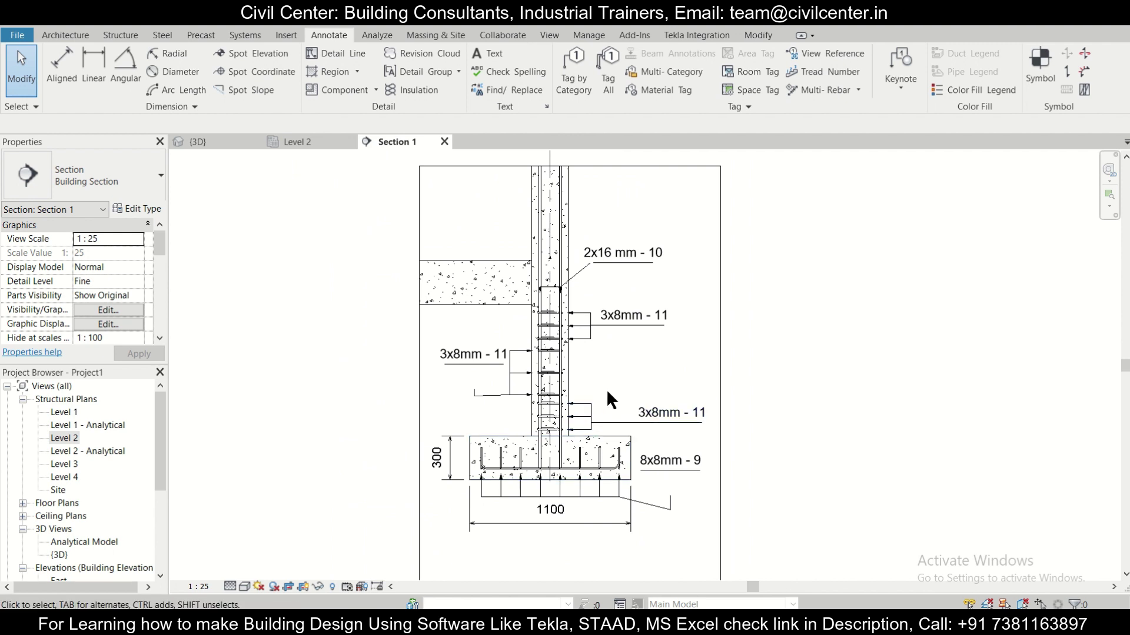
pyautogui.scroll(2, 603, 401)
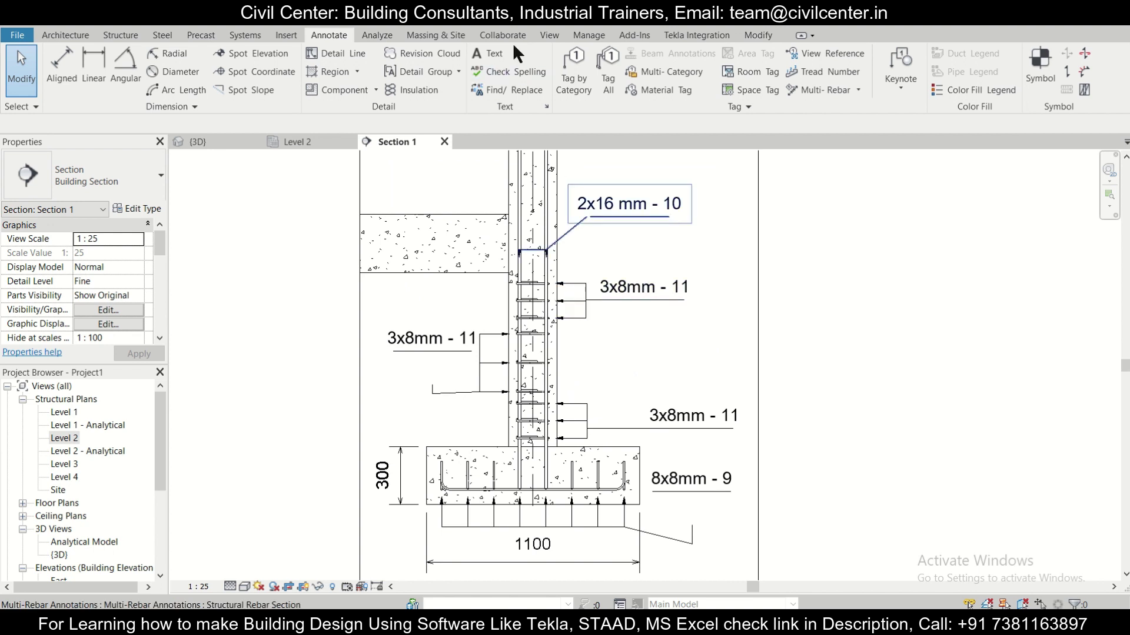
pyautogui.click(548, 35)
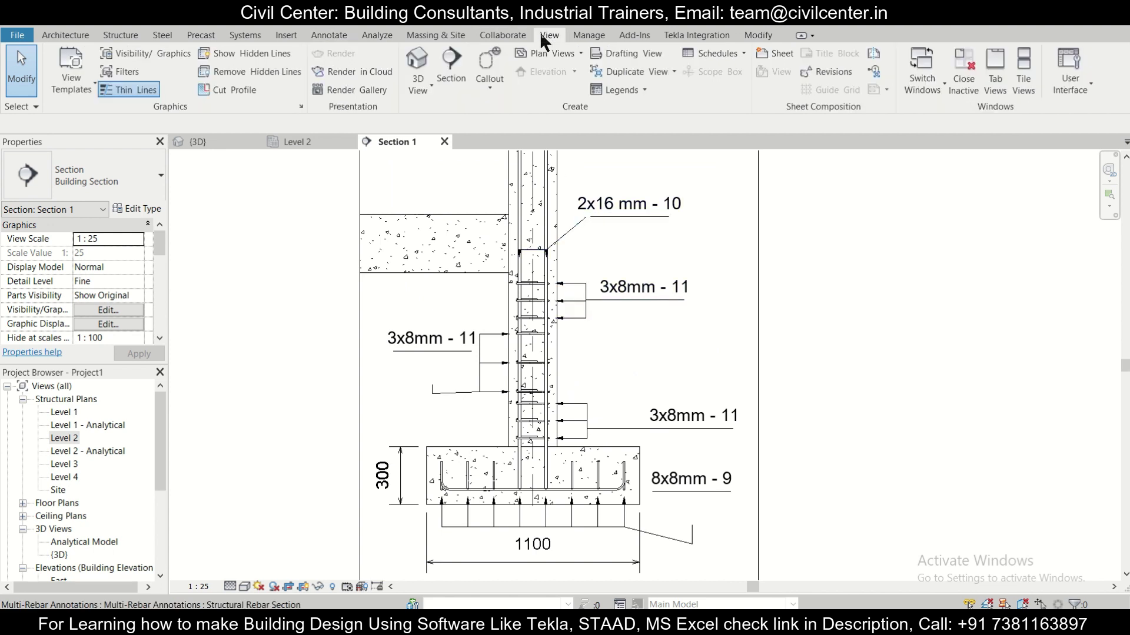
pyautogui.click(493, 83)
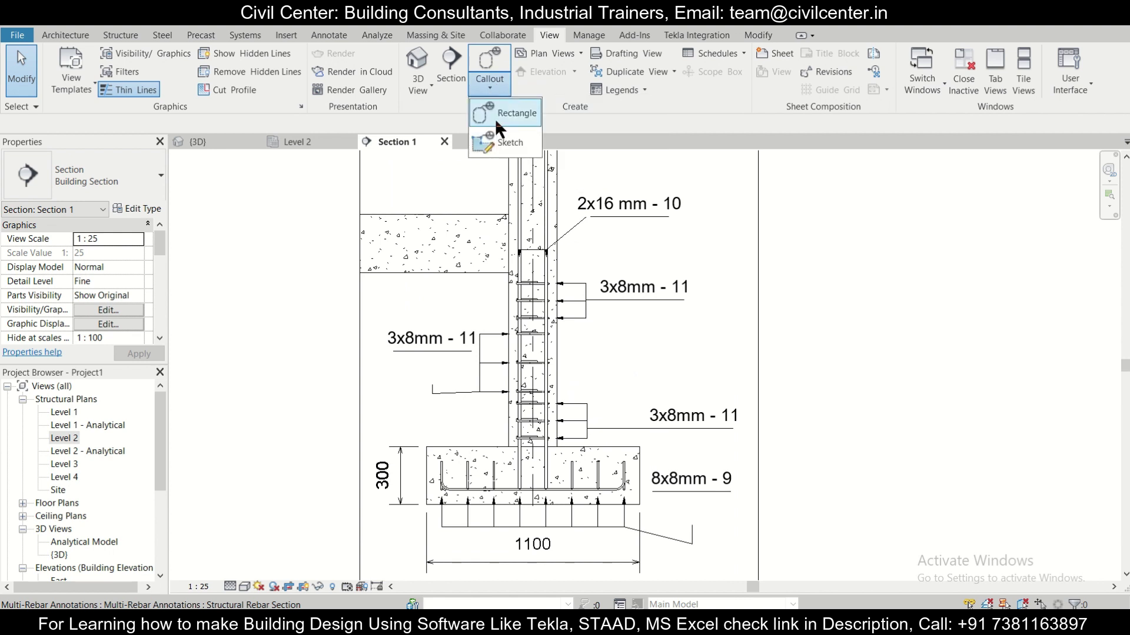
pyautogui.click(496, 118)
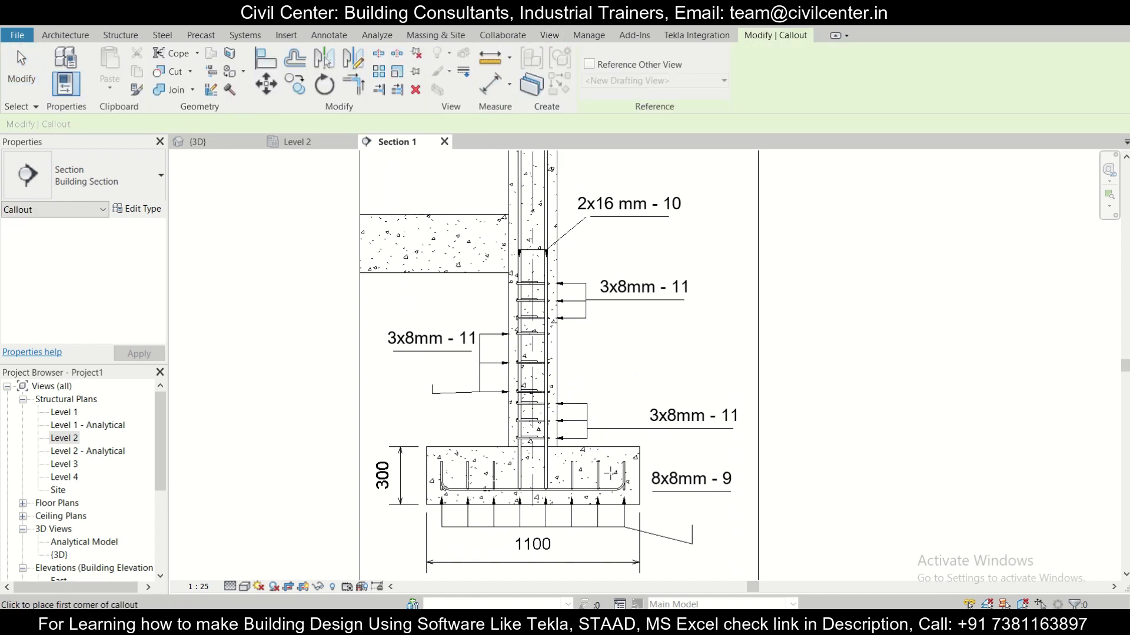
pyautogui.click(432, 411)
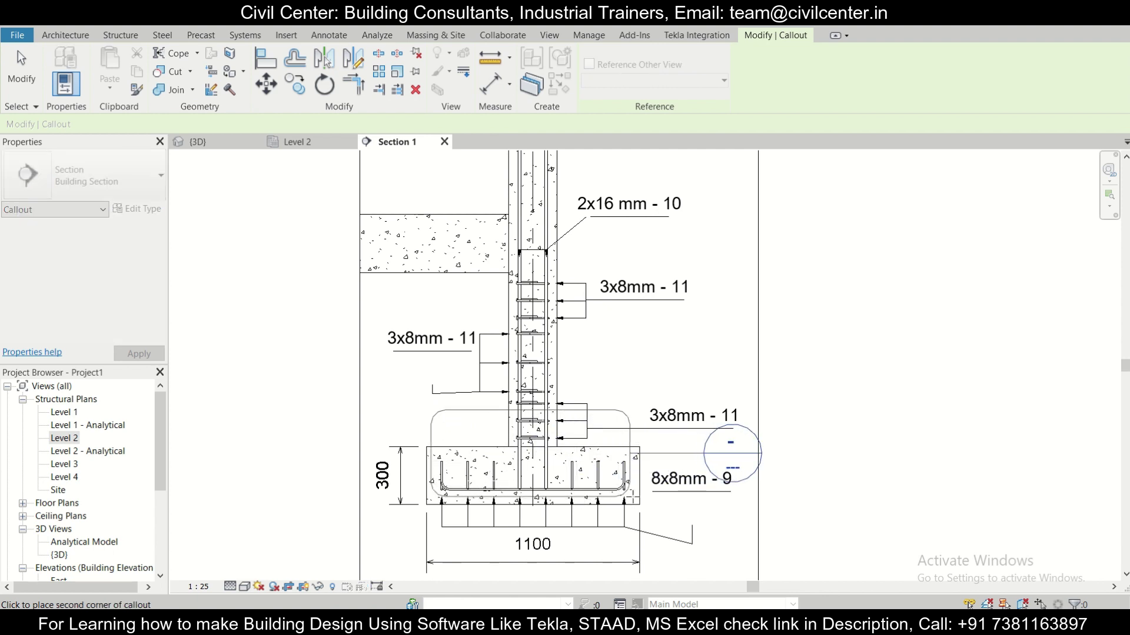
pyautogui.click(636, 497)
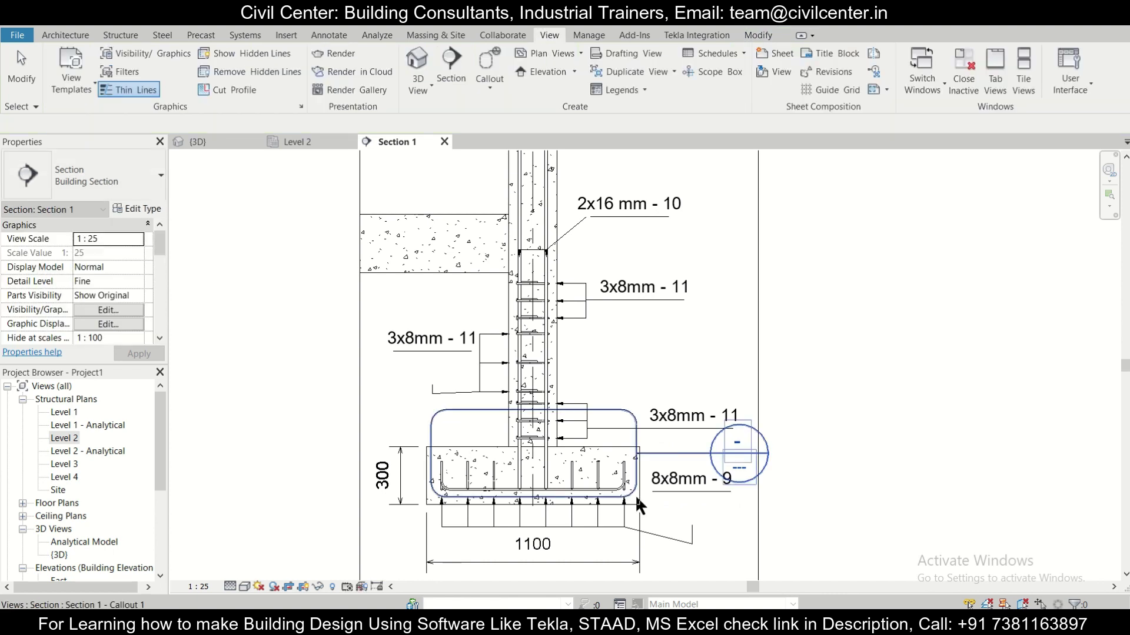
pyautogui.rightClick(768, 445)
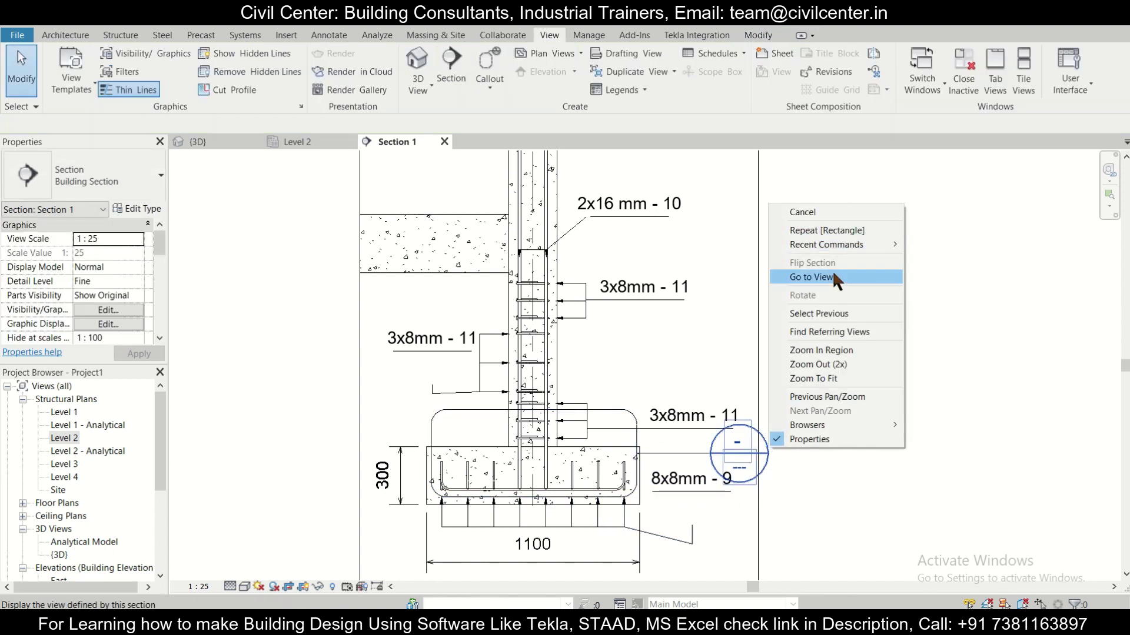
pyautogui.click(833, 277)
pyautogui.scroll(5, 707, 507)
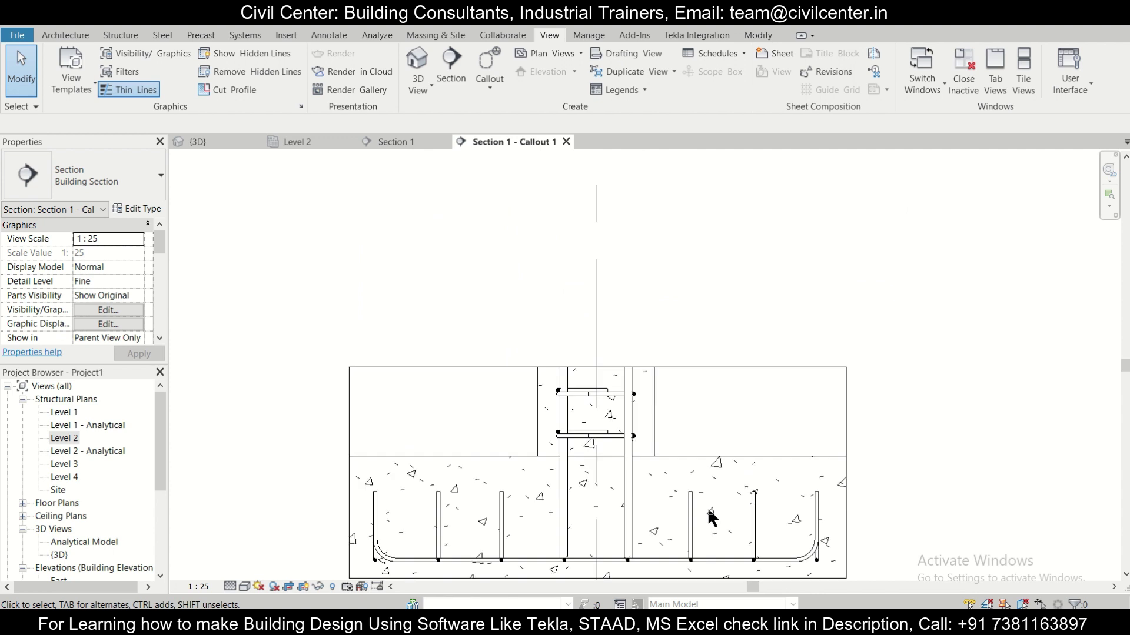
pyautogui.scroll(-3, 656, 511)
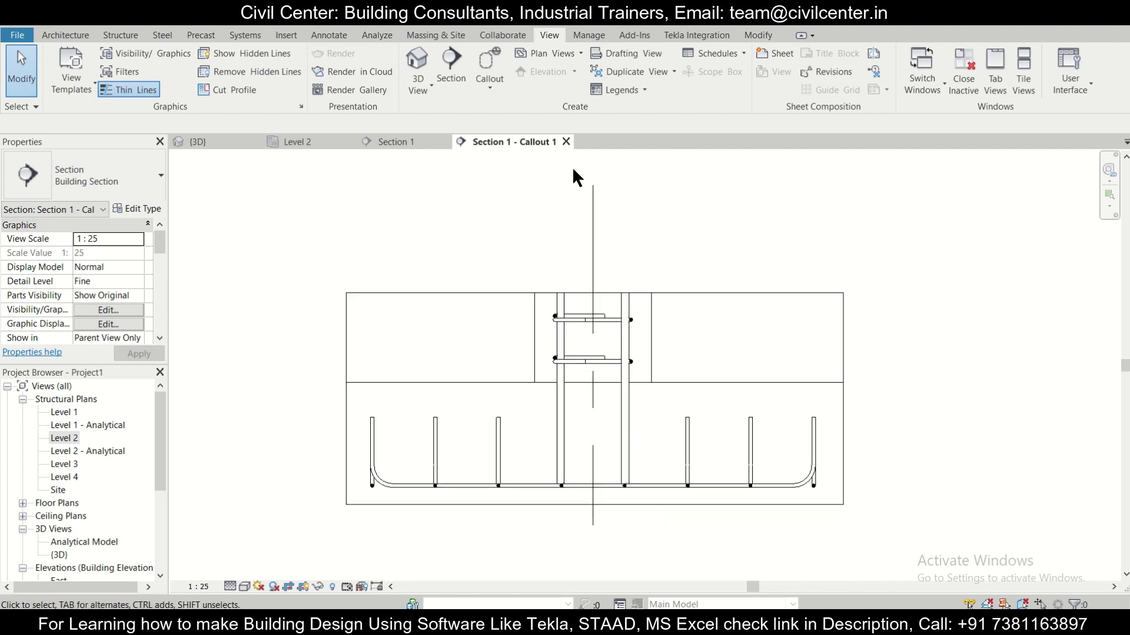
pyautogui.click(566, 142)
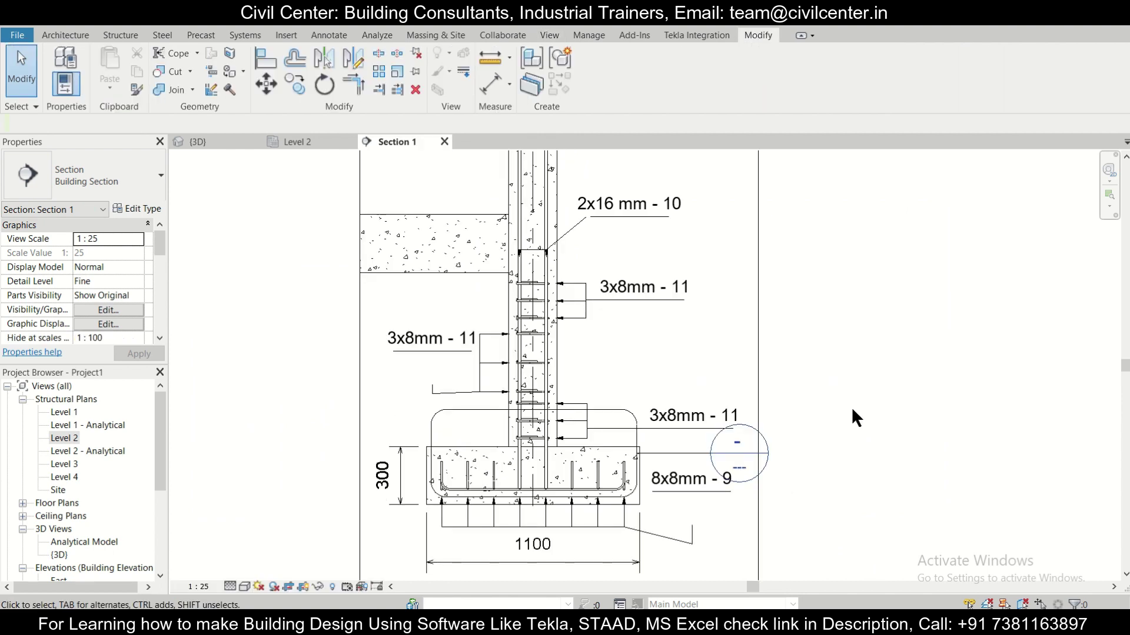
pyautogui.click(628, 411)
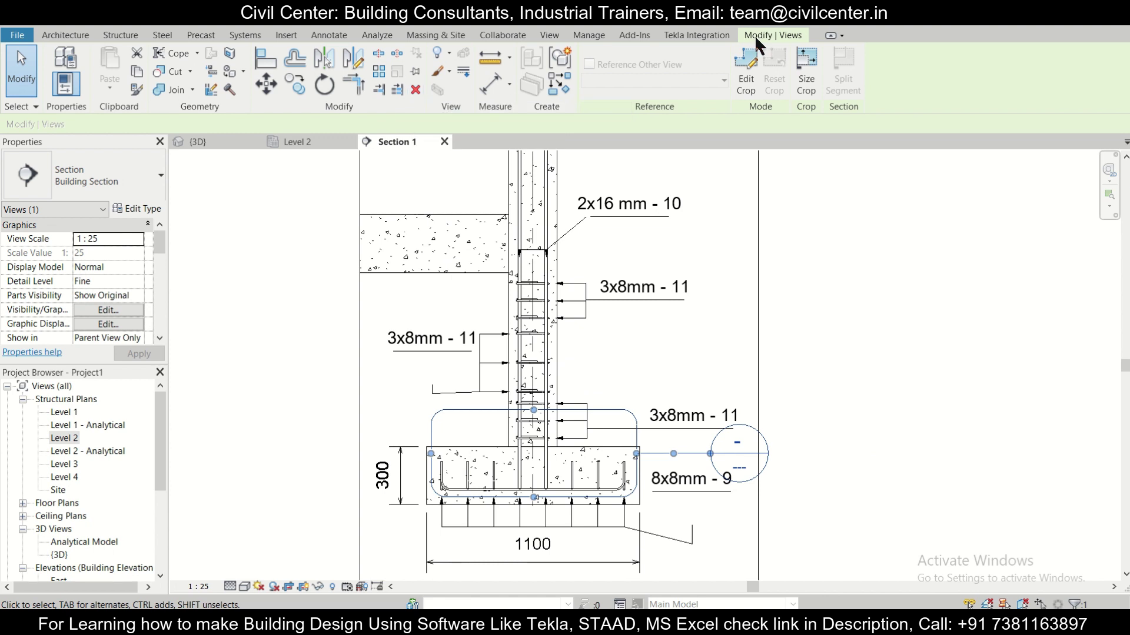
pyautogui.click(419, 87)
pyautogui.click(639, 363)
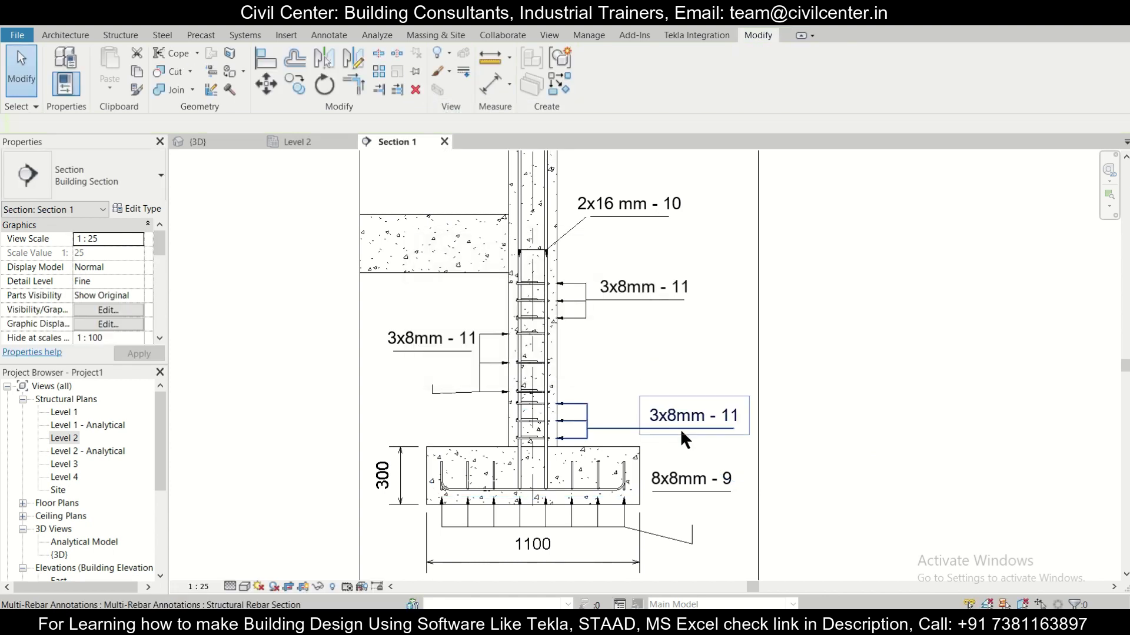
pyautogui.scroll(-1, 663, 449)
pyautogui.scroll(1, 670, 439)
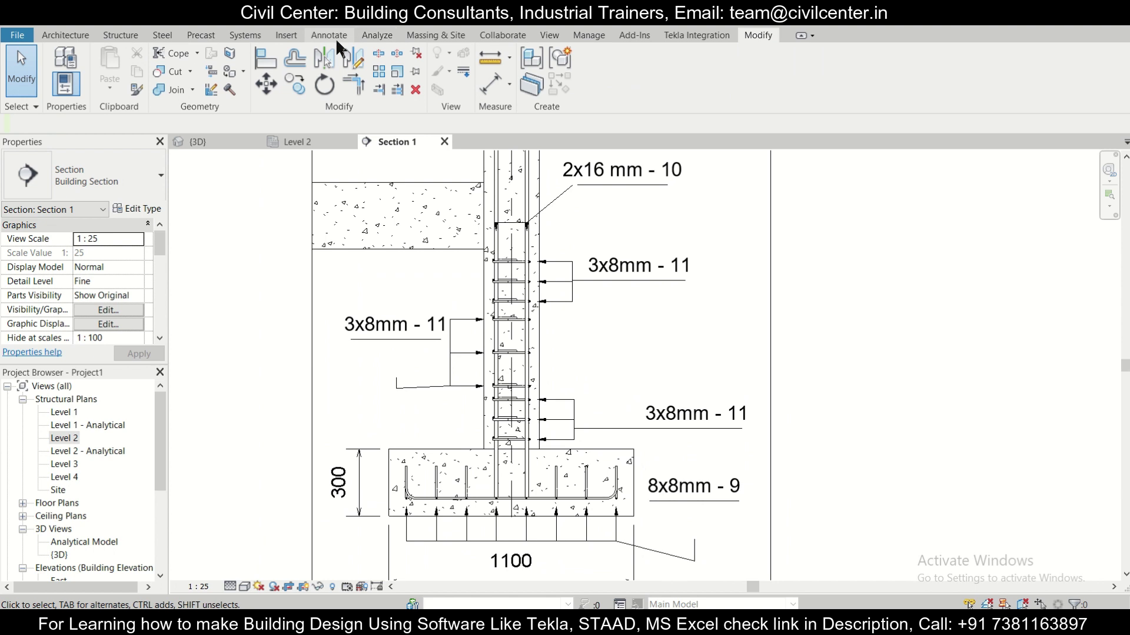
# Step: Create new sheet S.2 with the A1 metric title block
pyautogui.click(549, 34)
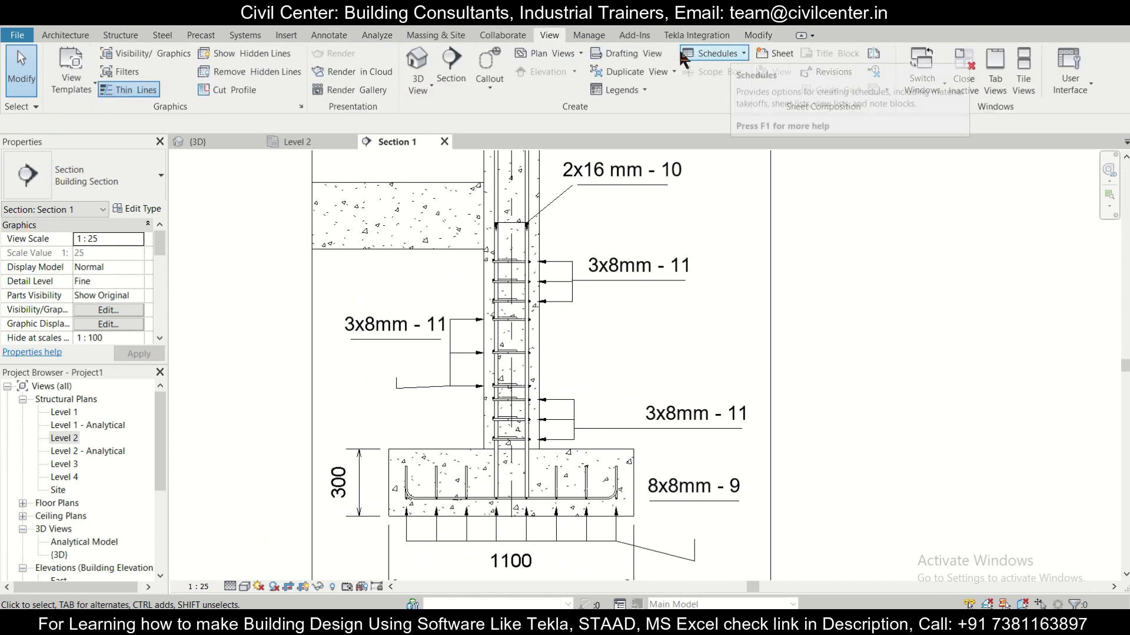
pyautogui.click(775, 53)
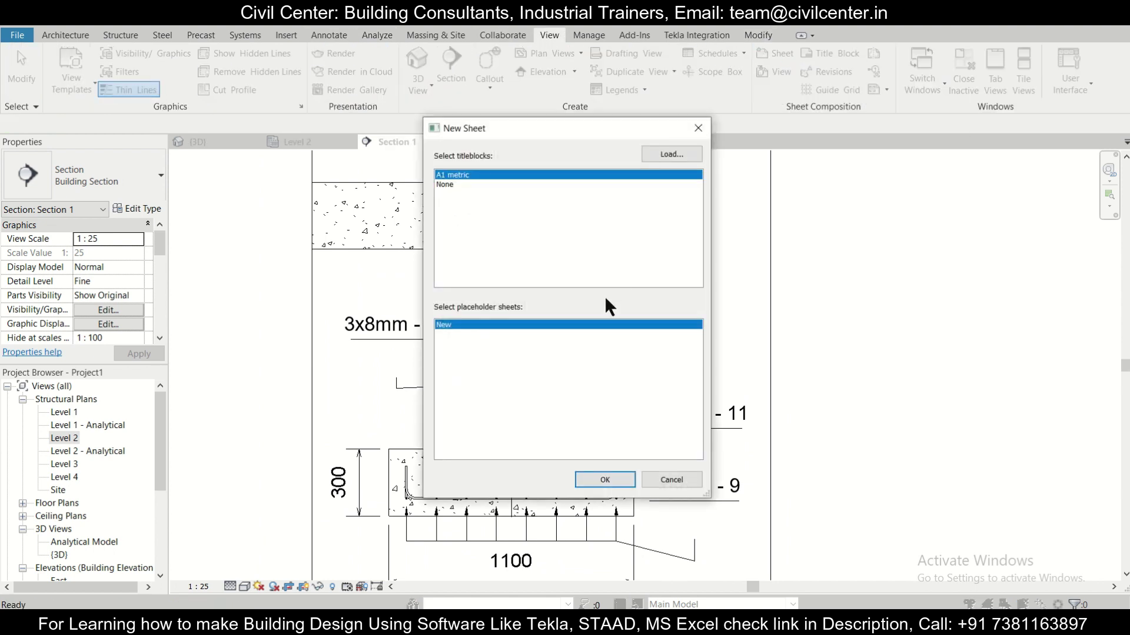
pyautogui.click(672, 153)
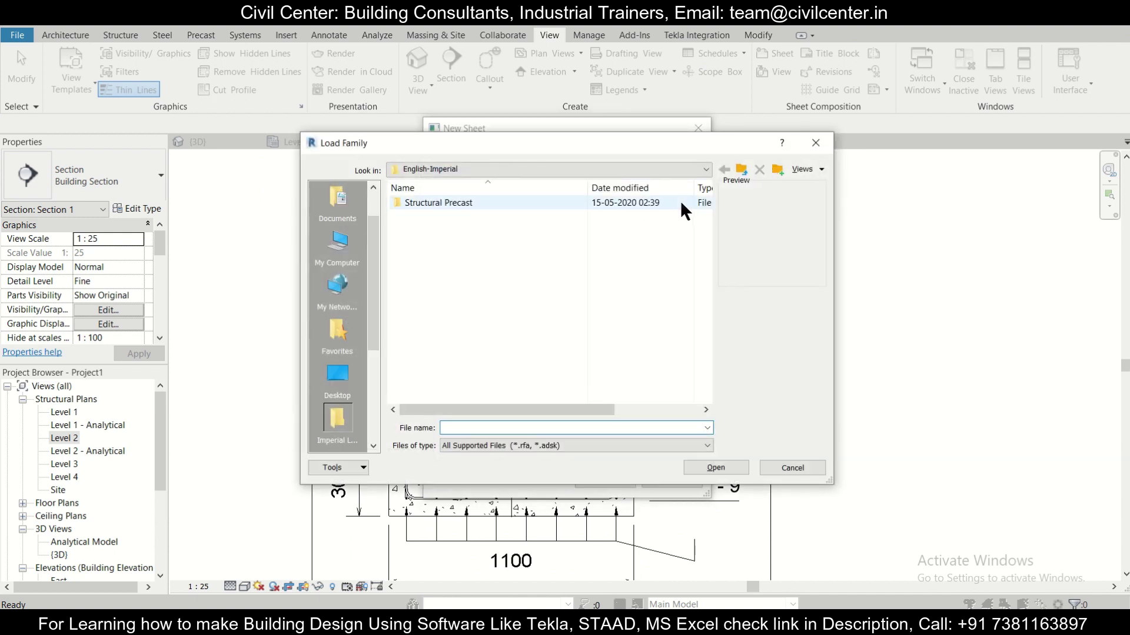
pyautogui.click(816, 143)
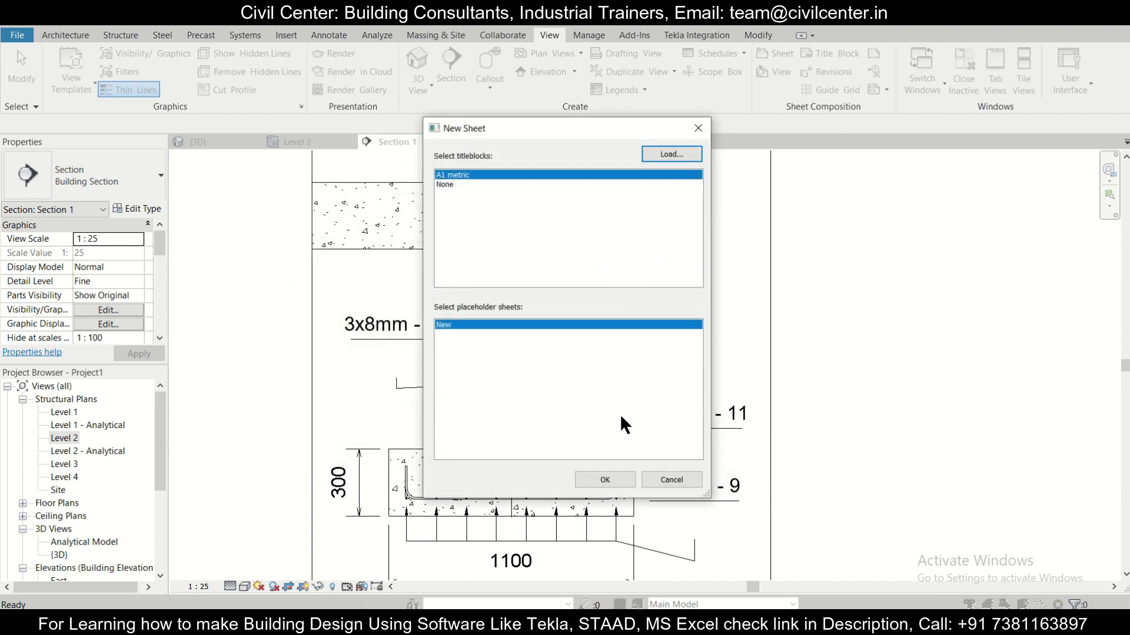
pyautogui.click(618, 481)
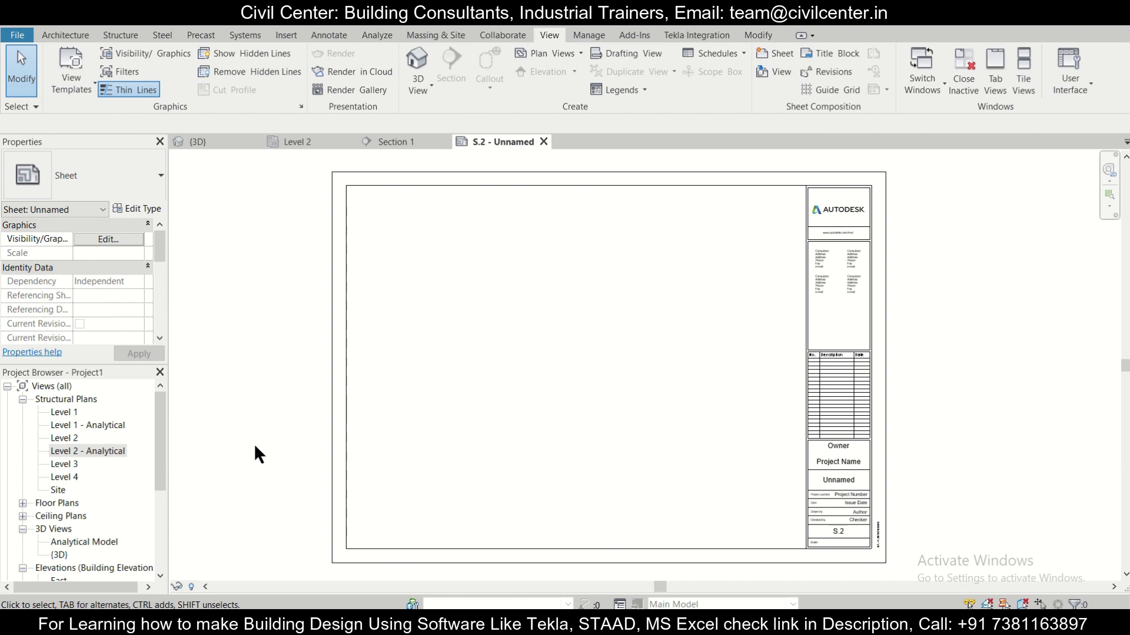
# Step: Place the Level 2 plan viewport on sheet S.2 and expand the Sections list
pyautogui.click(58, 438)
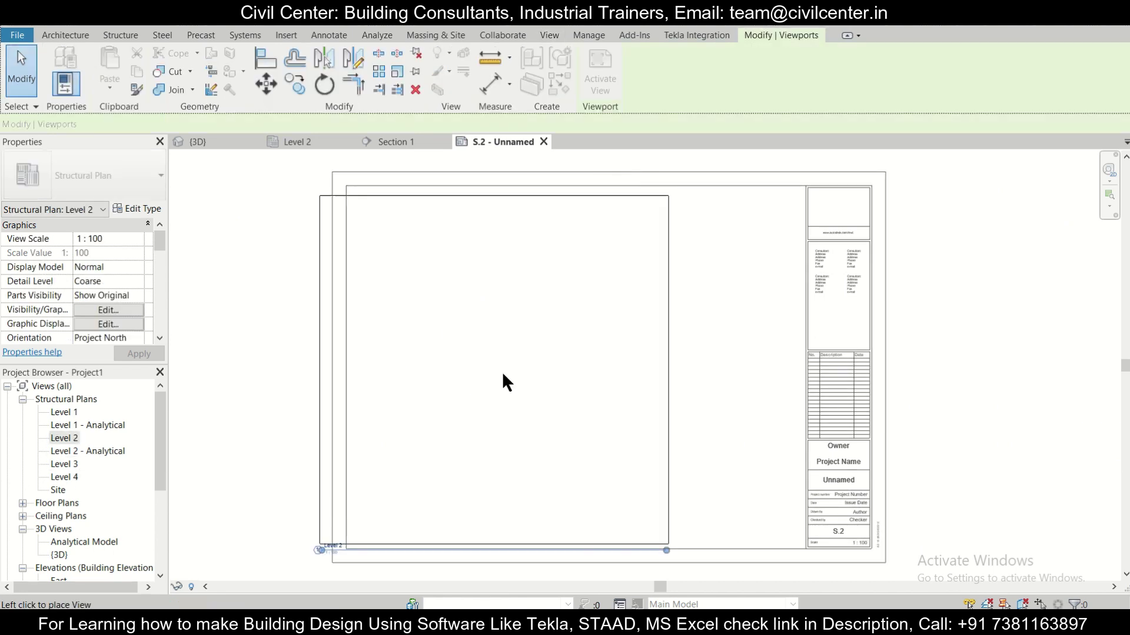
pyautogui.scroll(3, 550, 360)
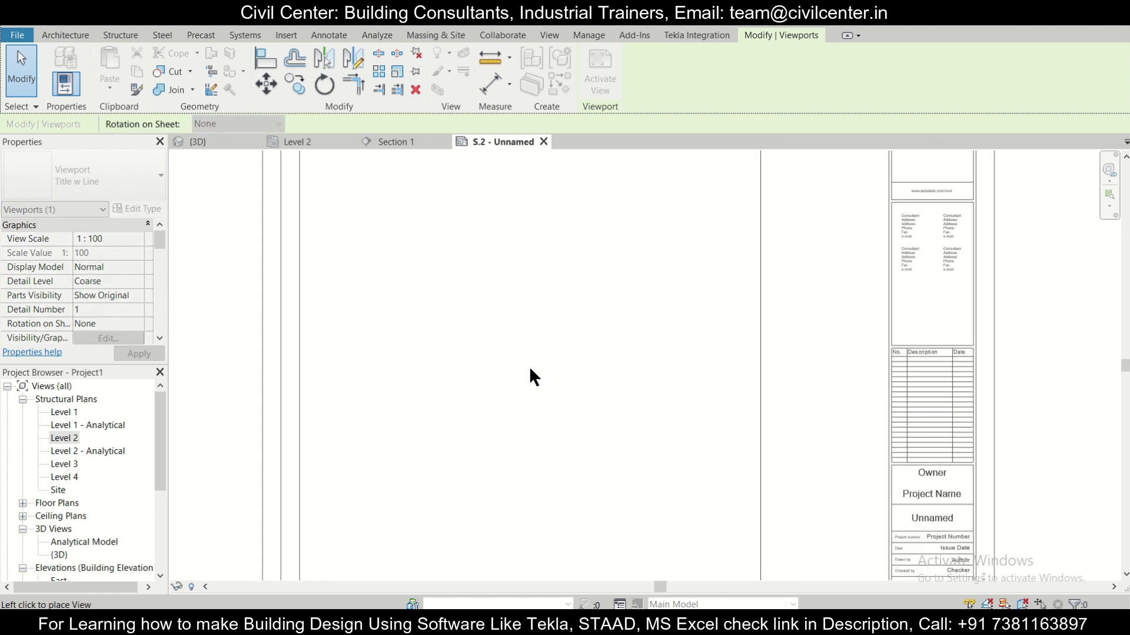
pyautogui.scroll(-1, 524, 371)
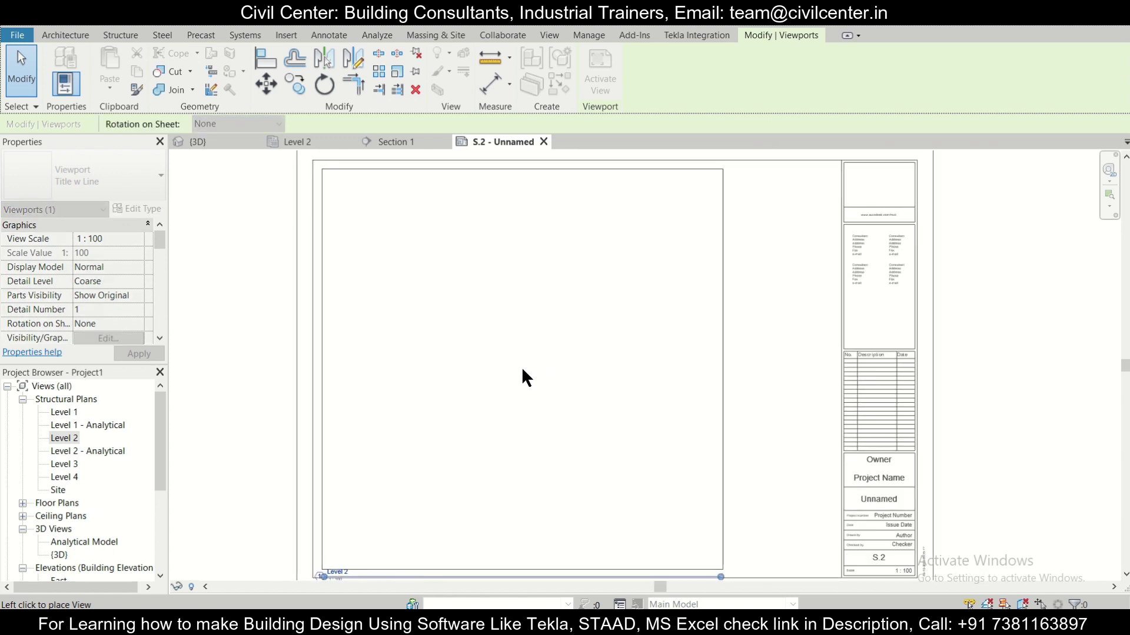
pyautogui.click(521, 366)
pyautogui.click(731, 248)
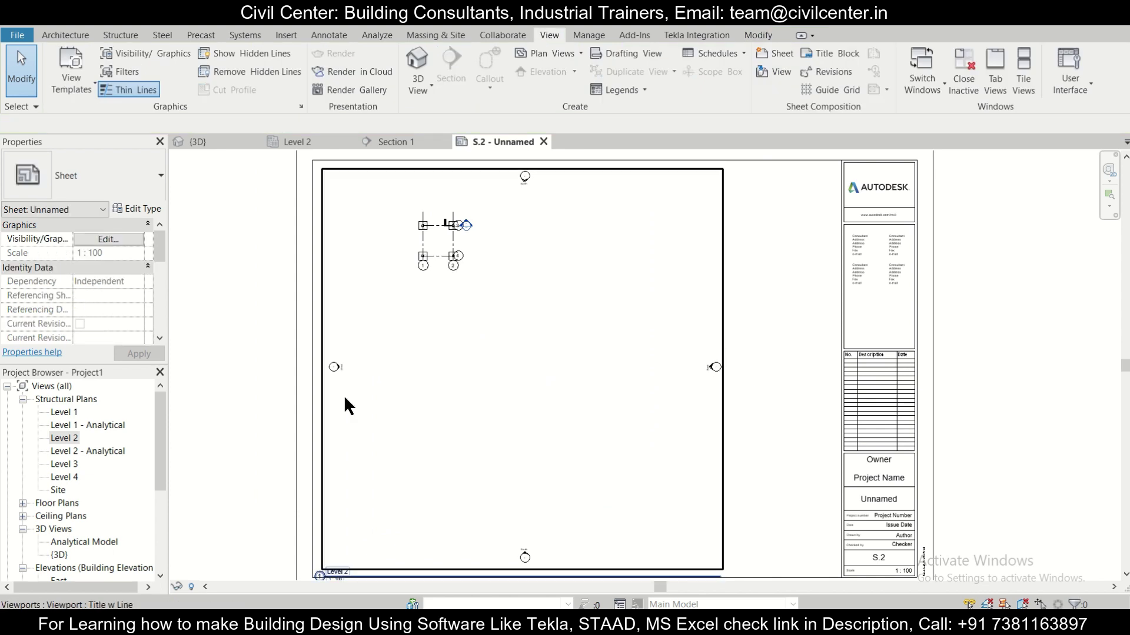
pyautogui.scroll(-1, 111, 501)
pyautogui.scroll(-3, 108, 495)
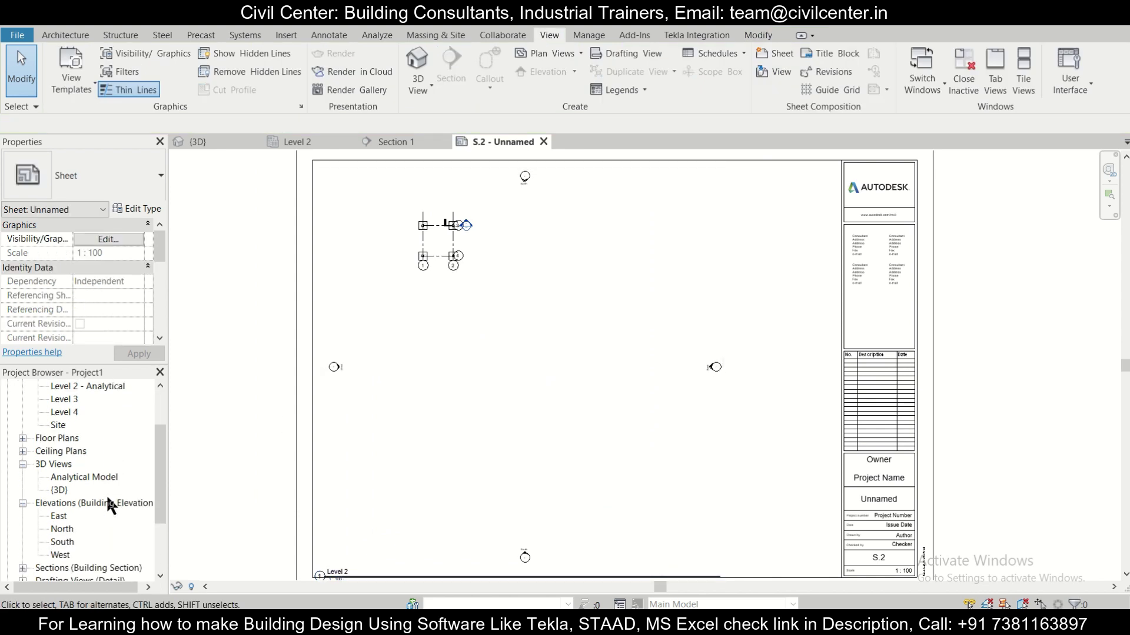
pyautogui.click(23, 529)
# Step: Place the Section 1 footing detail as a 1:25 viewport below the Level 2 plan on sheet S.2
pyautogui.click(66, 542)
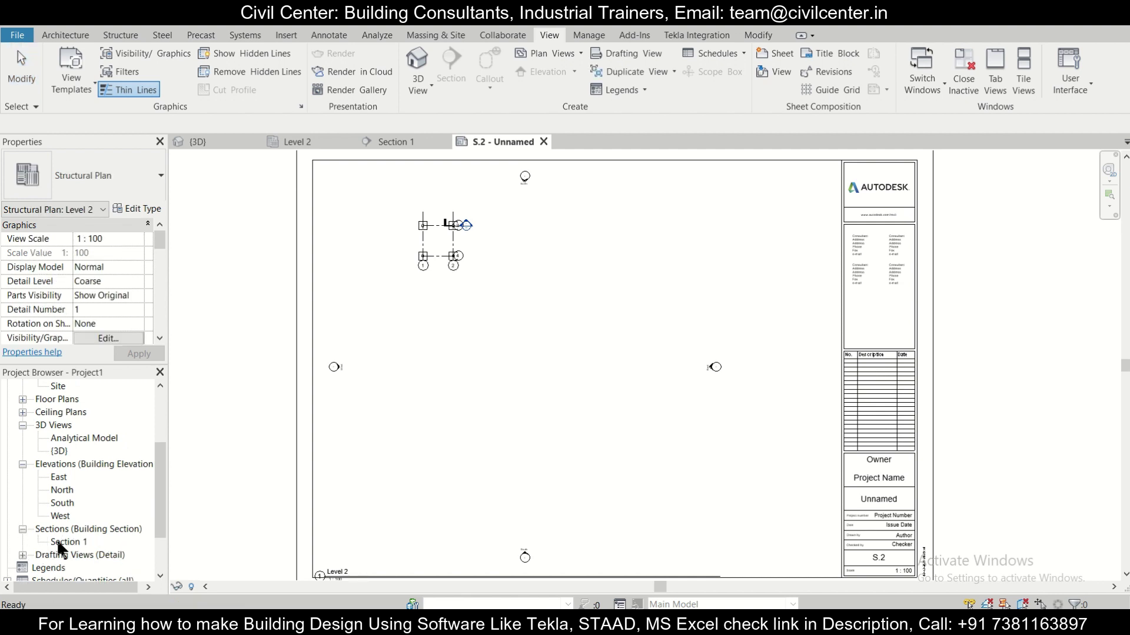
pyautogui.moveTo(66, 542); pyautogui.dragTo(370, 426)
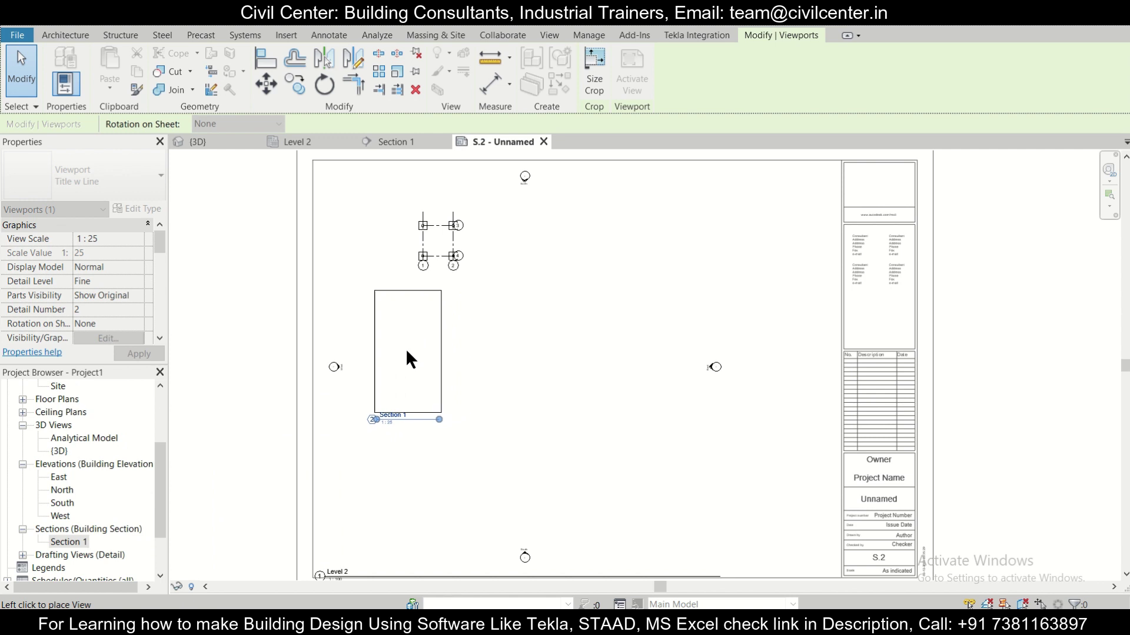
pyautogui.click(405, 358)
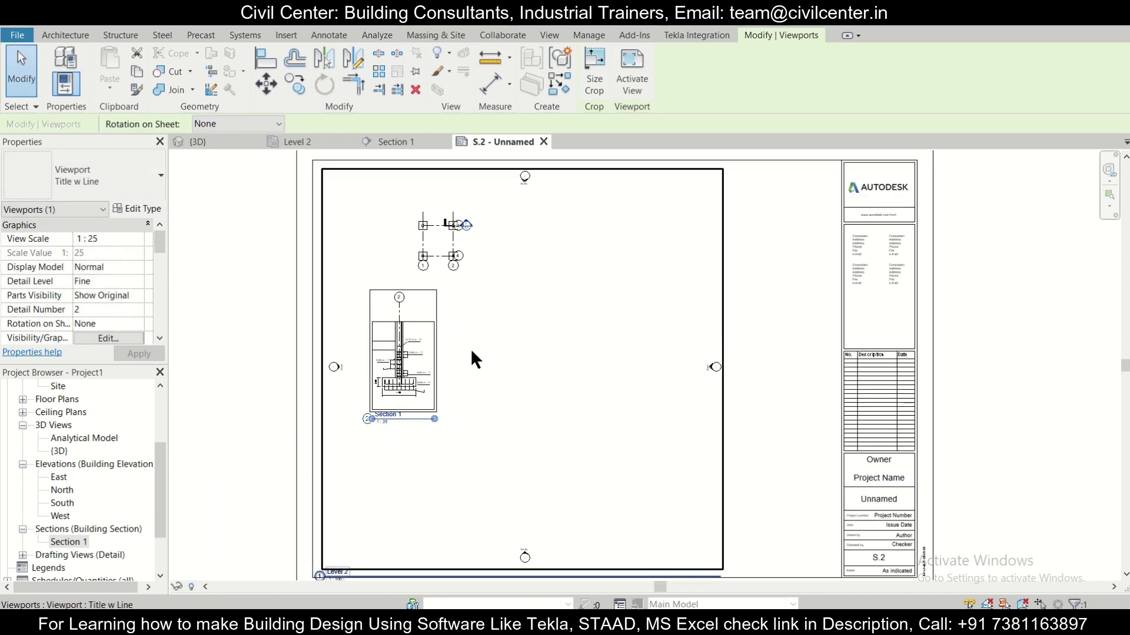
pyautogui.scroll(6, 410, 313)
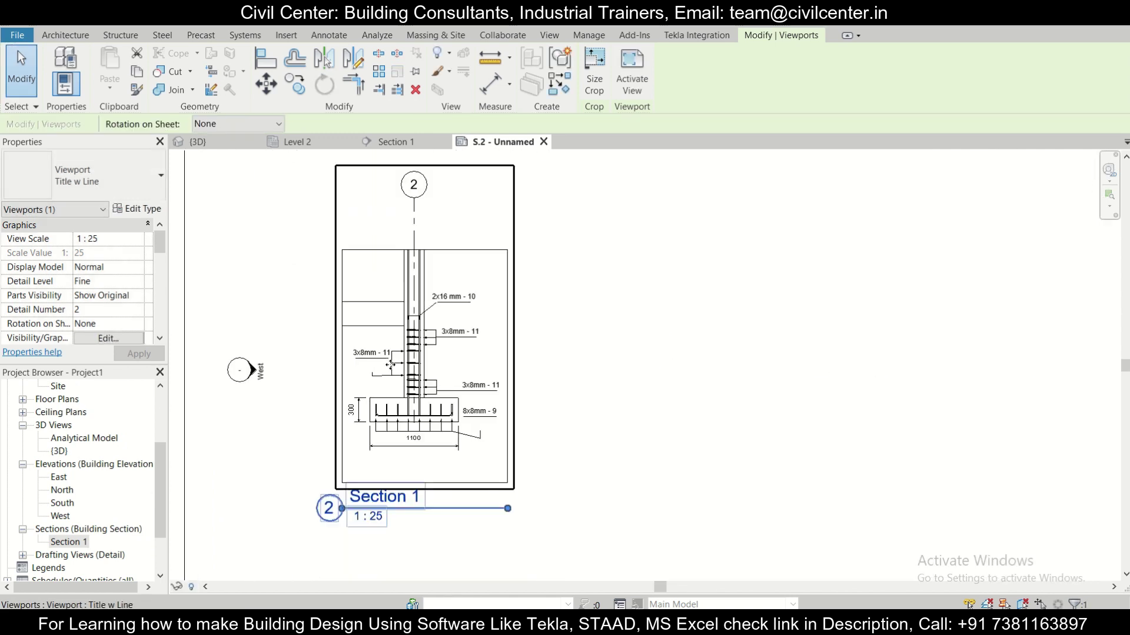
pyautogui.scroll(-6, 390, 365)
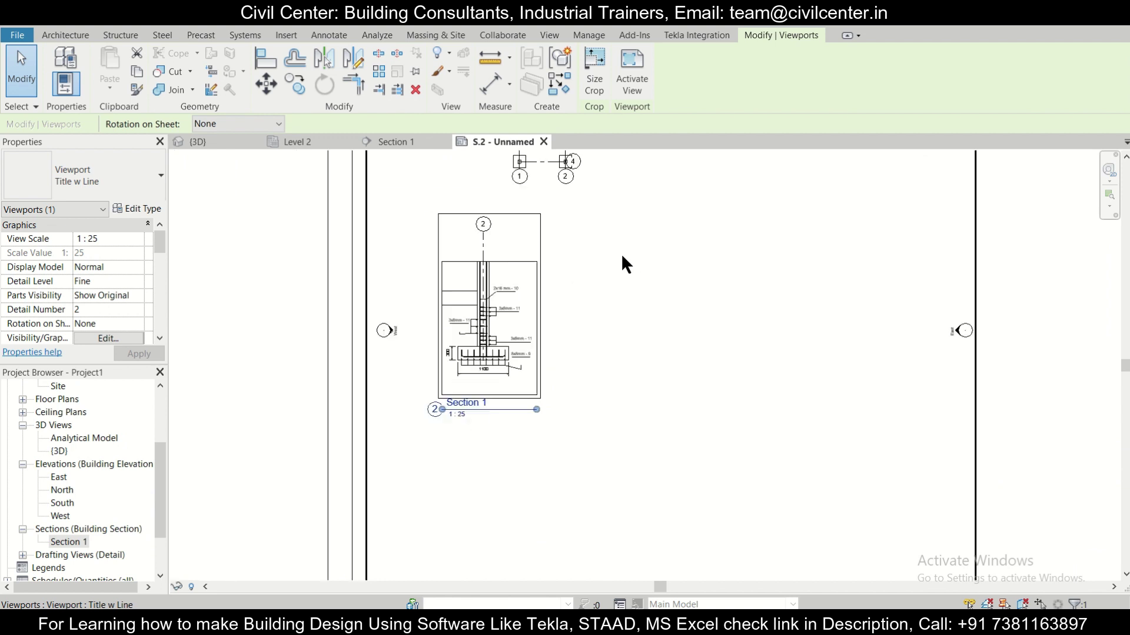
pyautogui.scroll(5, 529, 288)
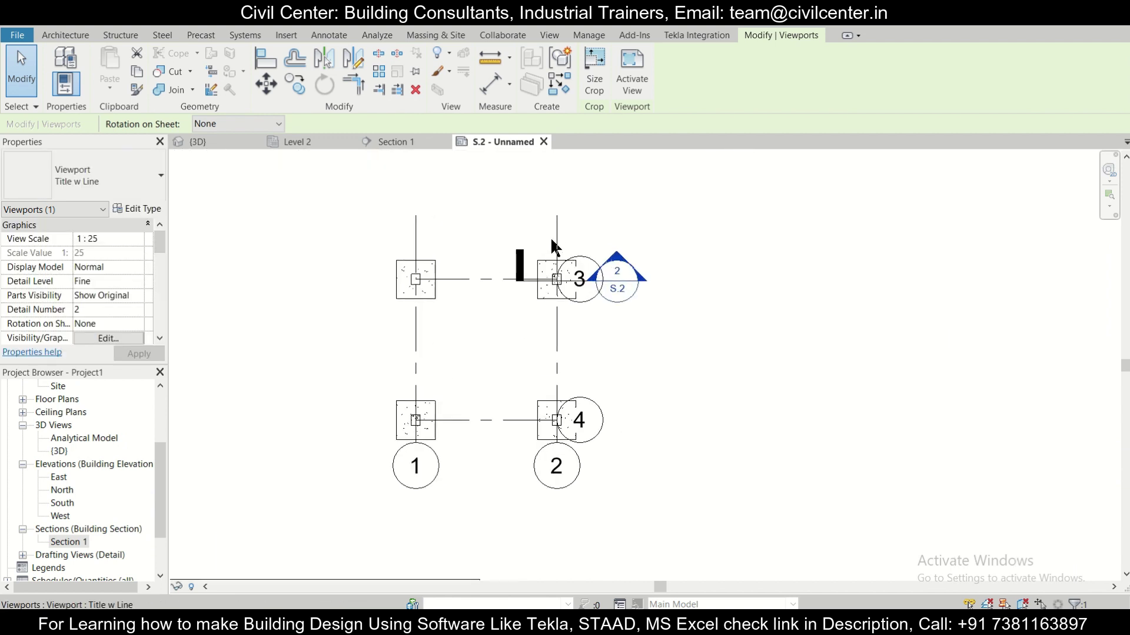
pyautogui.scroll(-6, 559, 287)
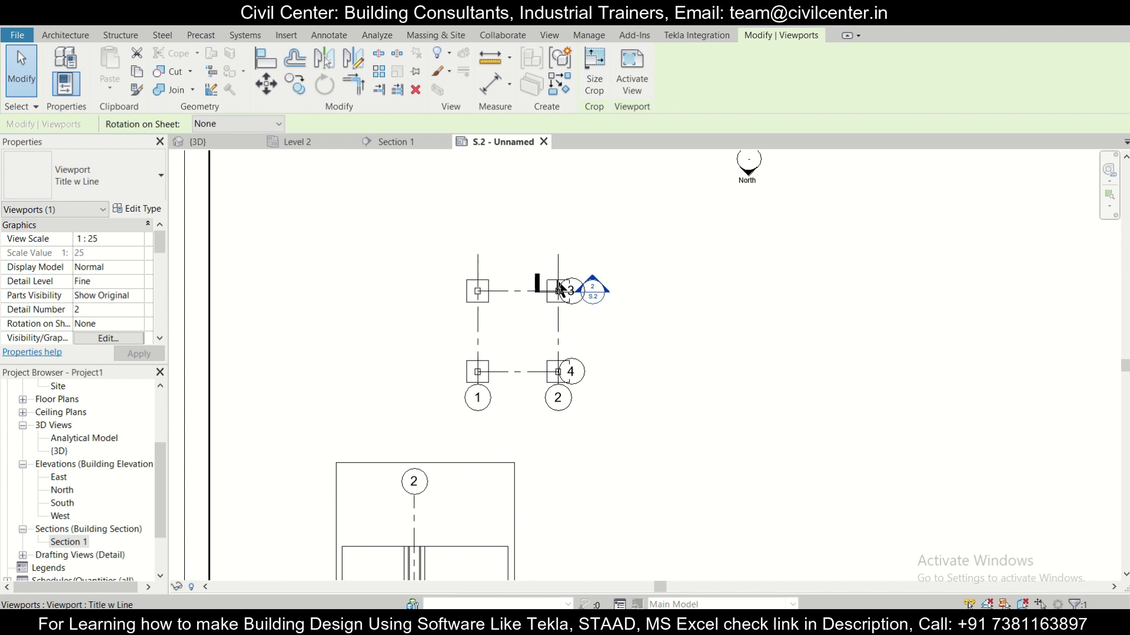
pyautogui.scroll(-2, 538, 483)
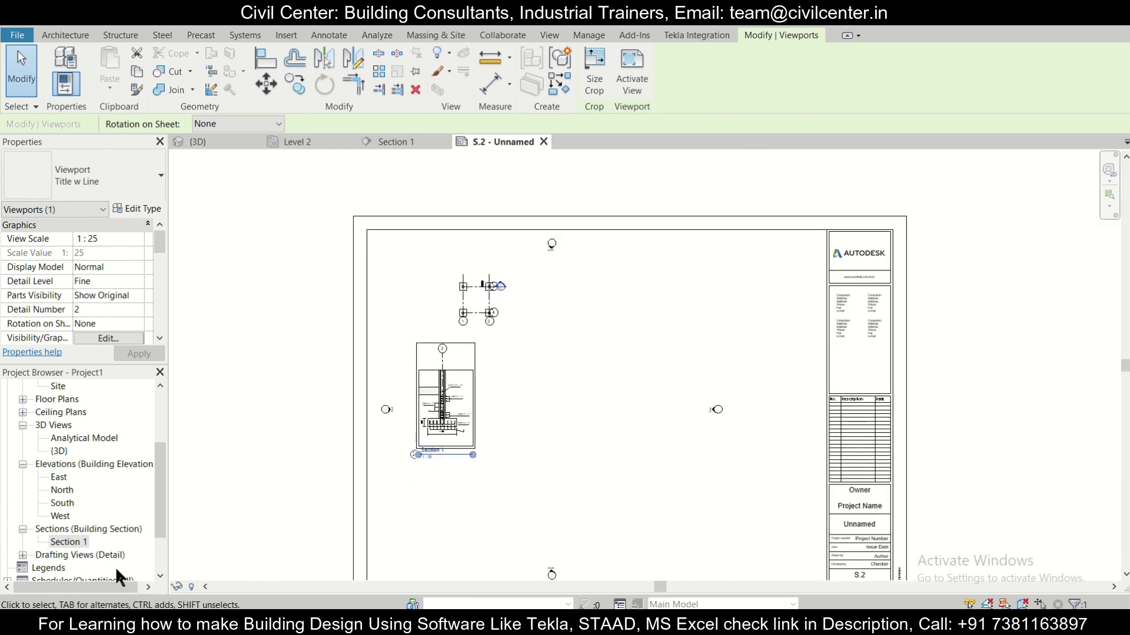
pyautogui.scroll(-1, 55, 550)
pyautogui.scroll(-1, 55, 550)
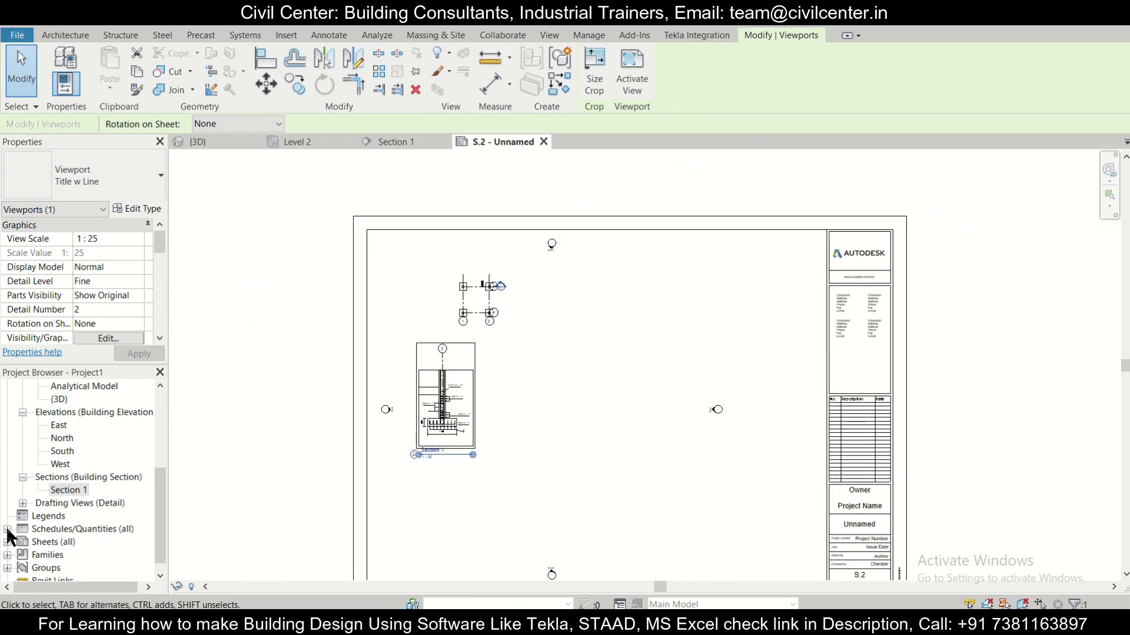
# Step: Place the Rebar Schedule on sheet S.2 to the right of the plan and Section 1
pyautogui.click(7, 529)
pyautogui.click(39, 542)
pyautogui.moveTo(537, 482); pyautogui.dragTo(553, 445)
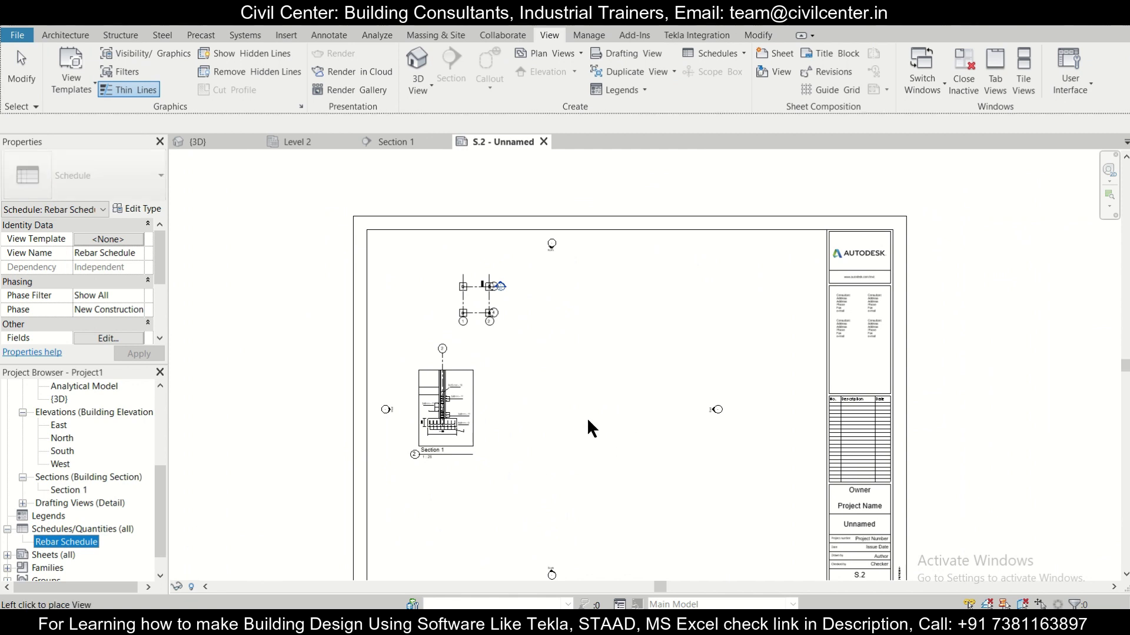
pyautogui.moveTo(98, 532); pyautogui.dragTo(674, 394)
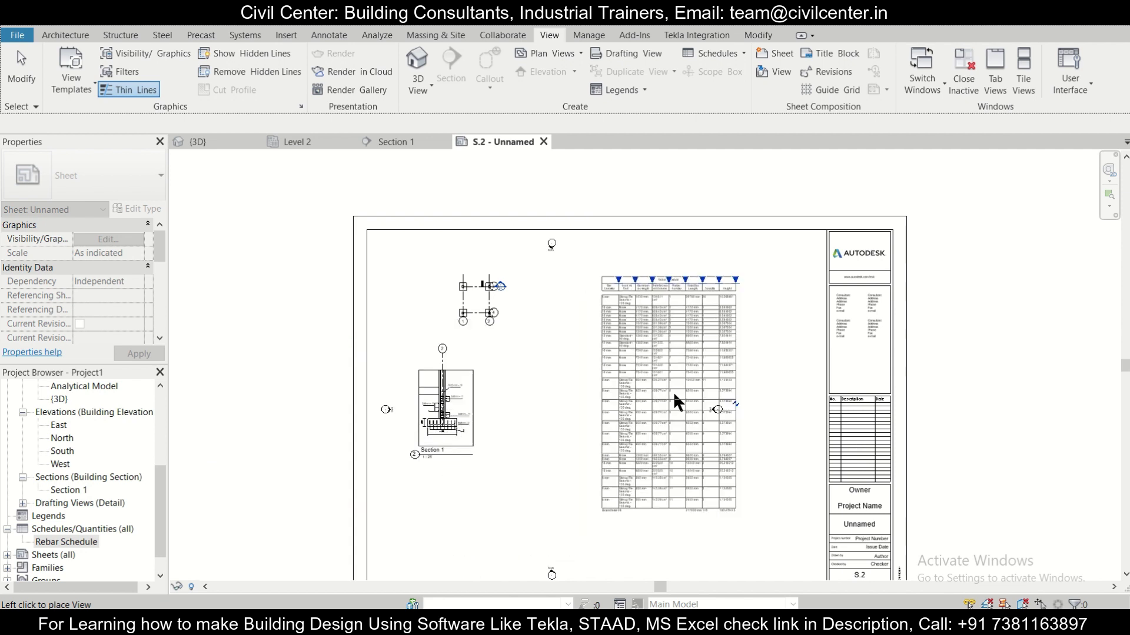
pyautogui.click(634, 390)
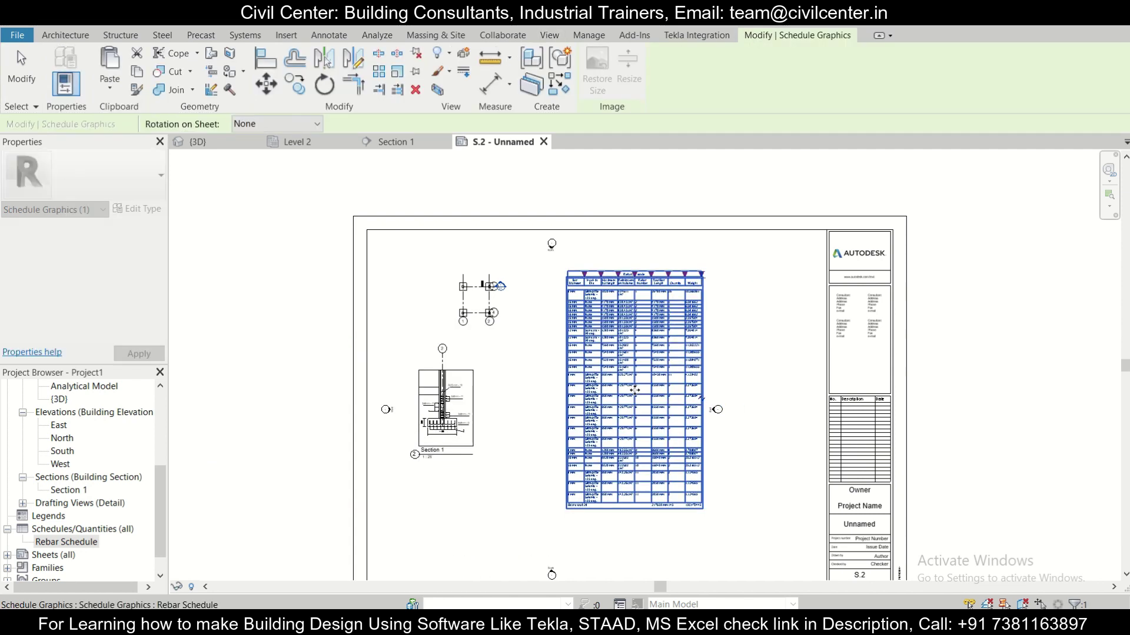
pyautogui.scroll(6, 660, 285)
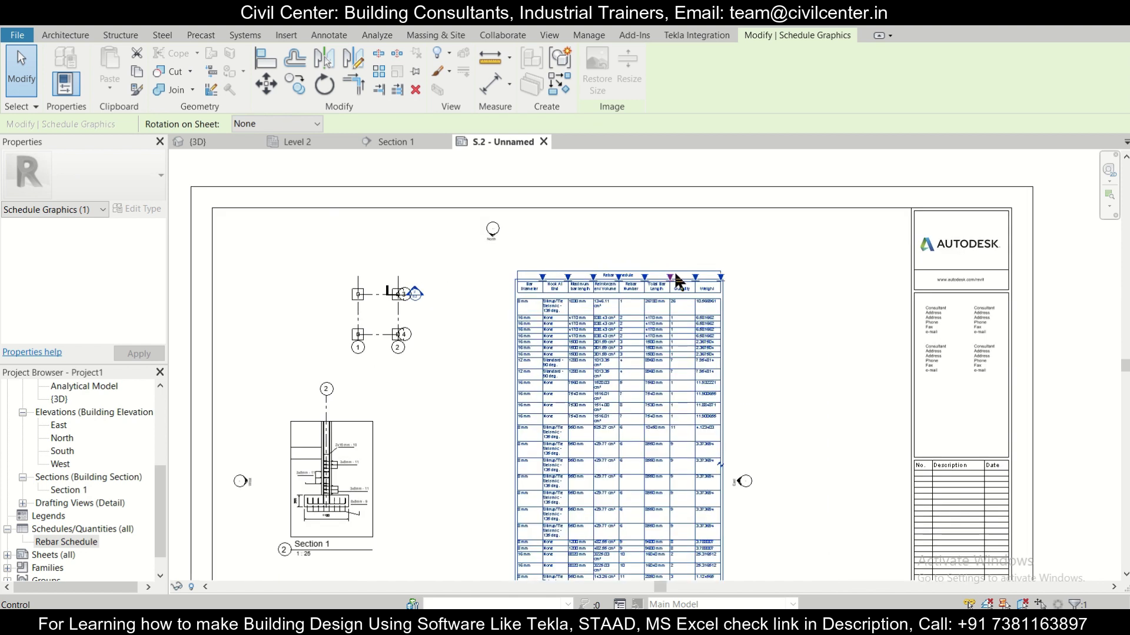
pyautogui.press('Escape')
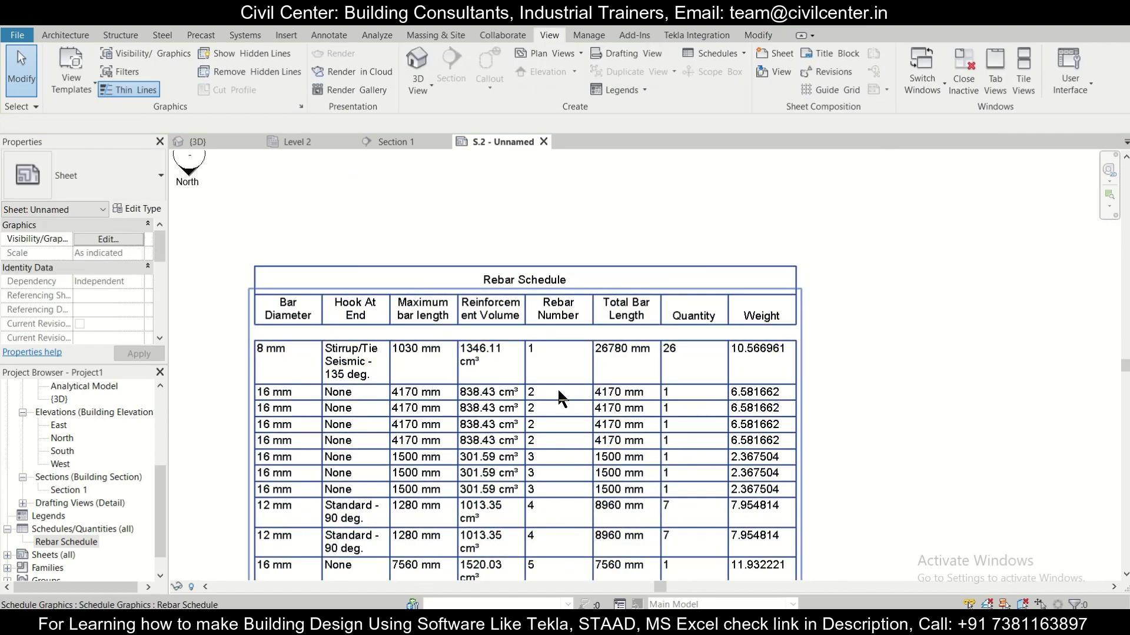
pyautogui.scroll(-4, 558, 393)
pyautogui.moveTo(631, 455); pyautogui.dragTo(648, 511, button='middle')
pyautogui.scroll(-3, 649, 510)
pyautogui.scroll(-1, 464, 394)
pyautogui.scroll(1, 306, 289)
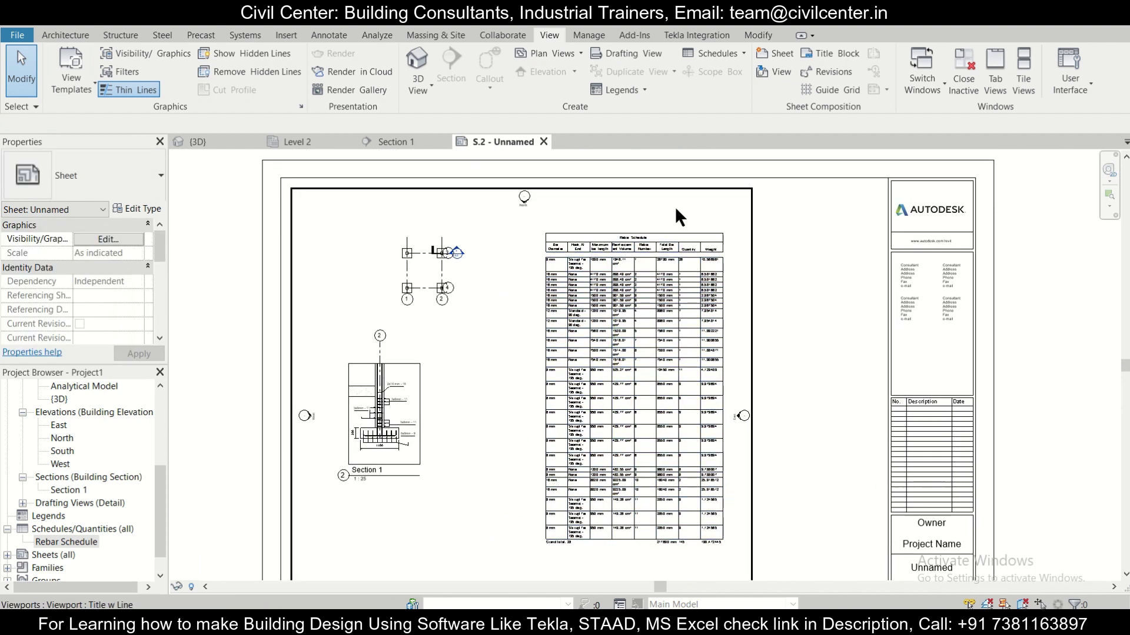
pyautogui.scroll(3, 658, 222)
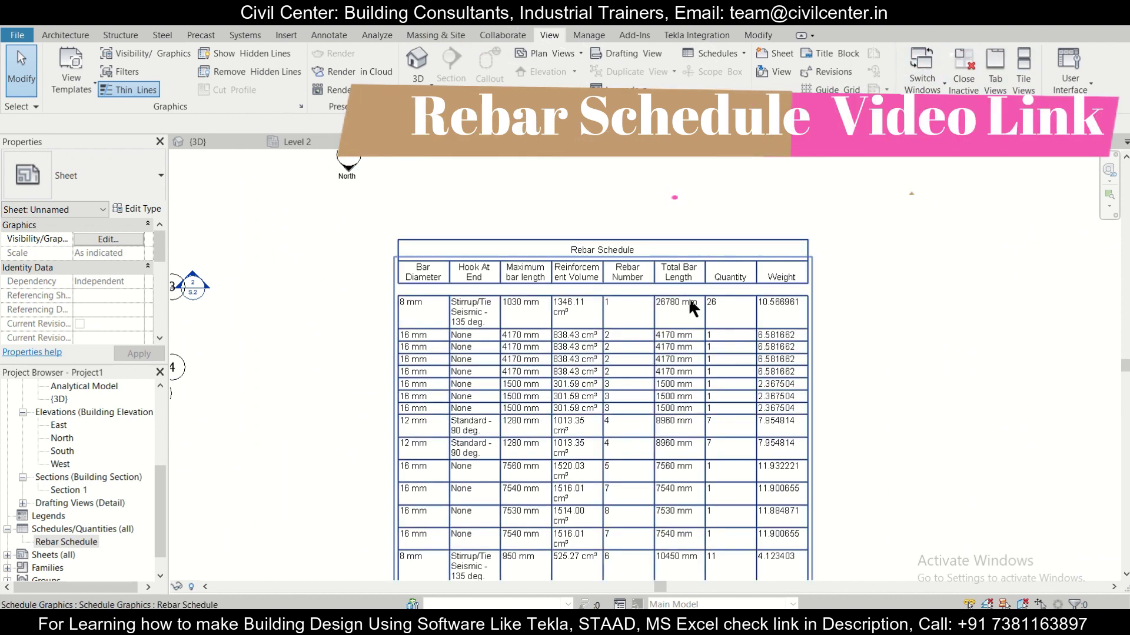
pyautogui.scroll(-3, 659, 306)
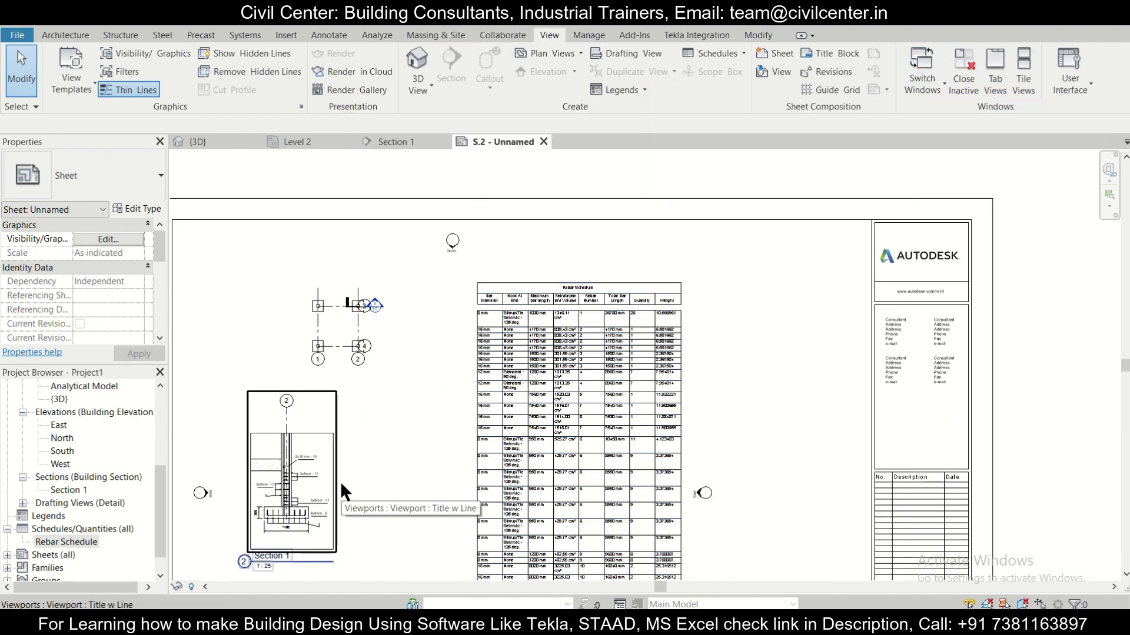
pyautogui.scroll(-1, 340, 481)
pyautogui.scroll(4, 439, 397)
pyautogui.scroll(2, 436, 397)
pyautogui.scroll(-3, 577, 386)
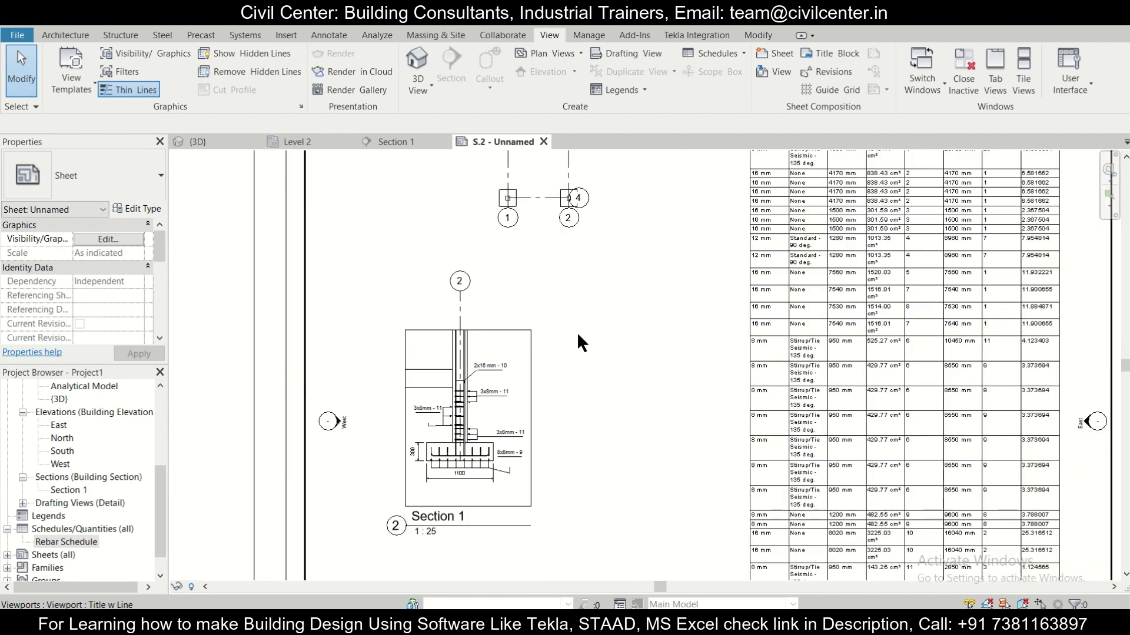
pyautogui.moveTo(550, 250); pyautogui.dragTo(470, 314, button='middle')
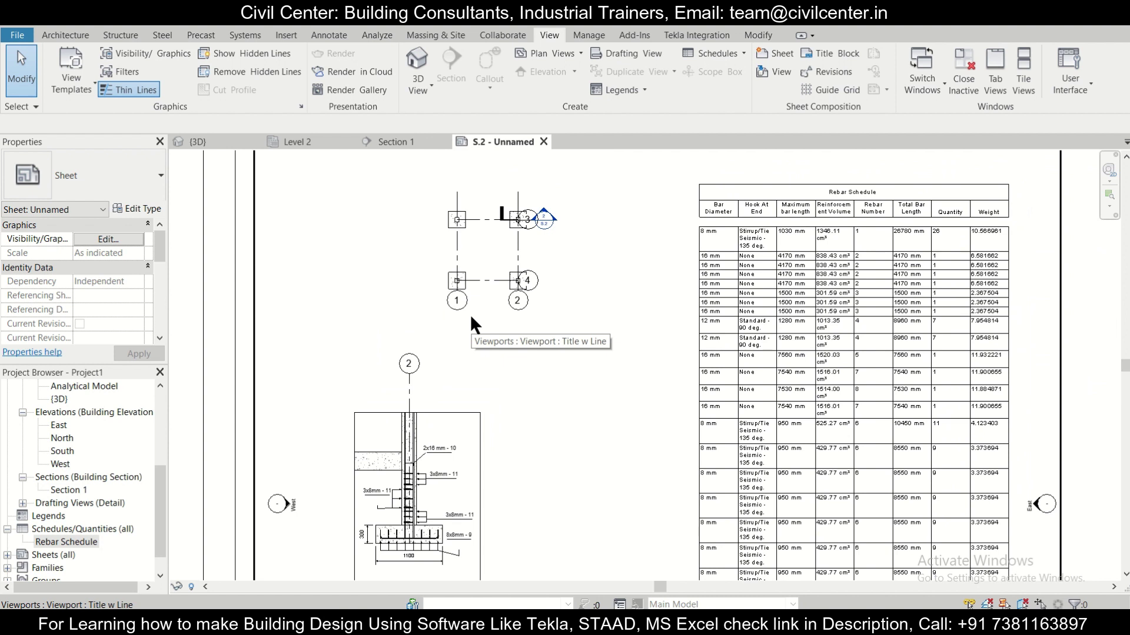
pyautogui.scroll(-3, 470, 316)
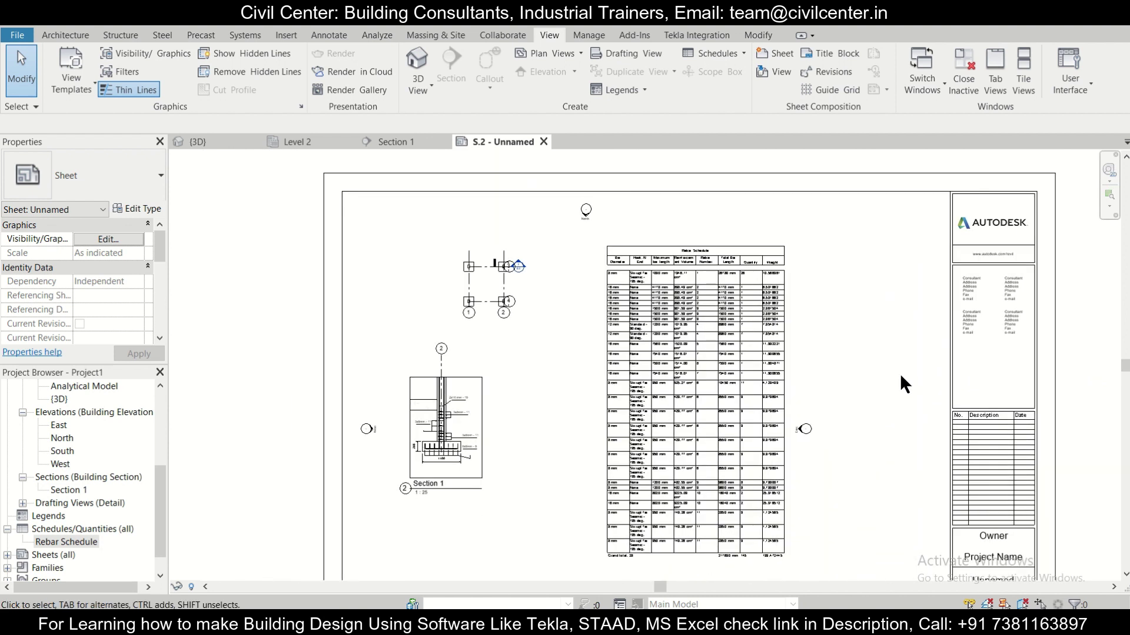
pyautogui.moveTo(858, 380); pyautogui.dragTo(751, 353, button='middle')
pyautogui.scroll(-3, 750, 351)
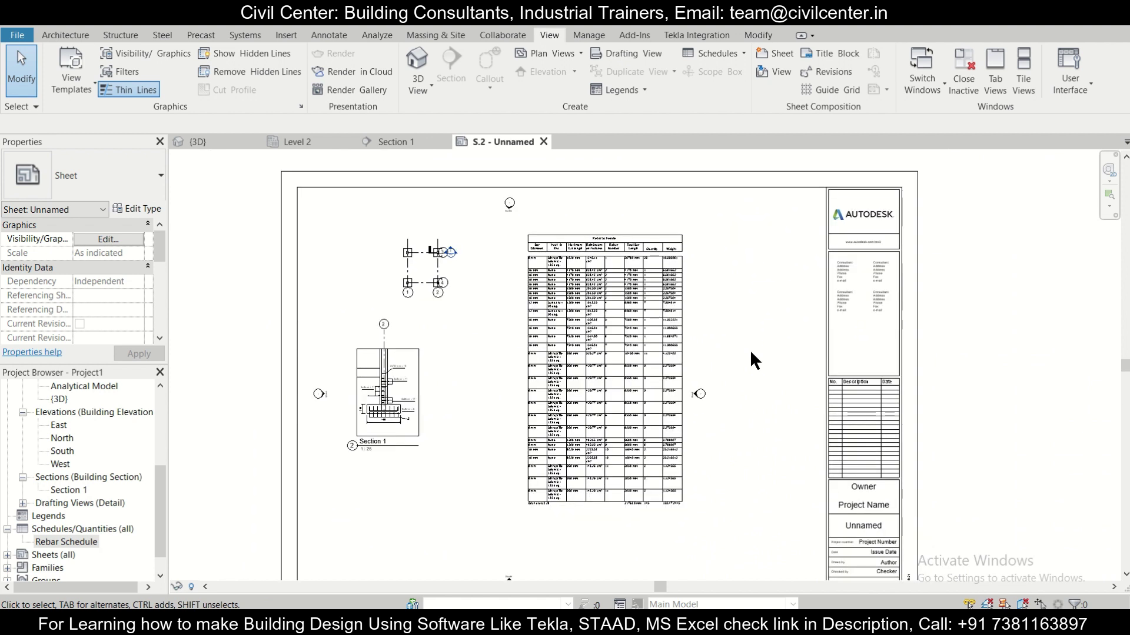
pyautogui.scroll(-1, 750, 350)
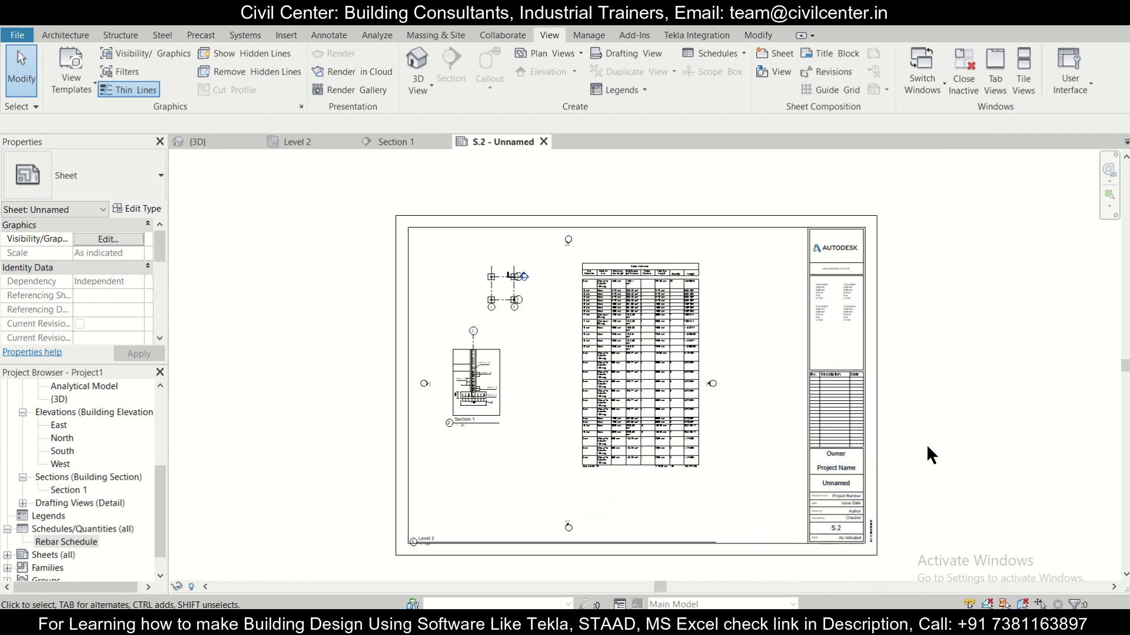
pyautogui.scroll(1, 932, 436)
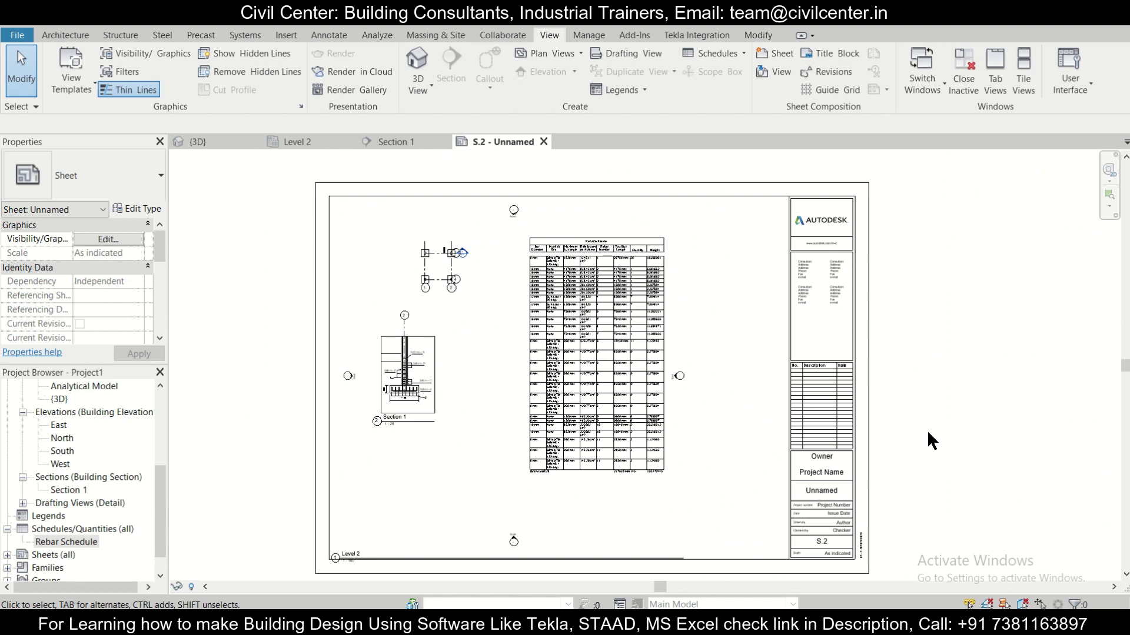
pyautogui.scroll(1, 928, 433)
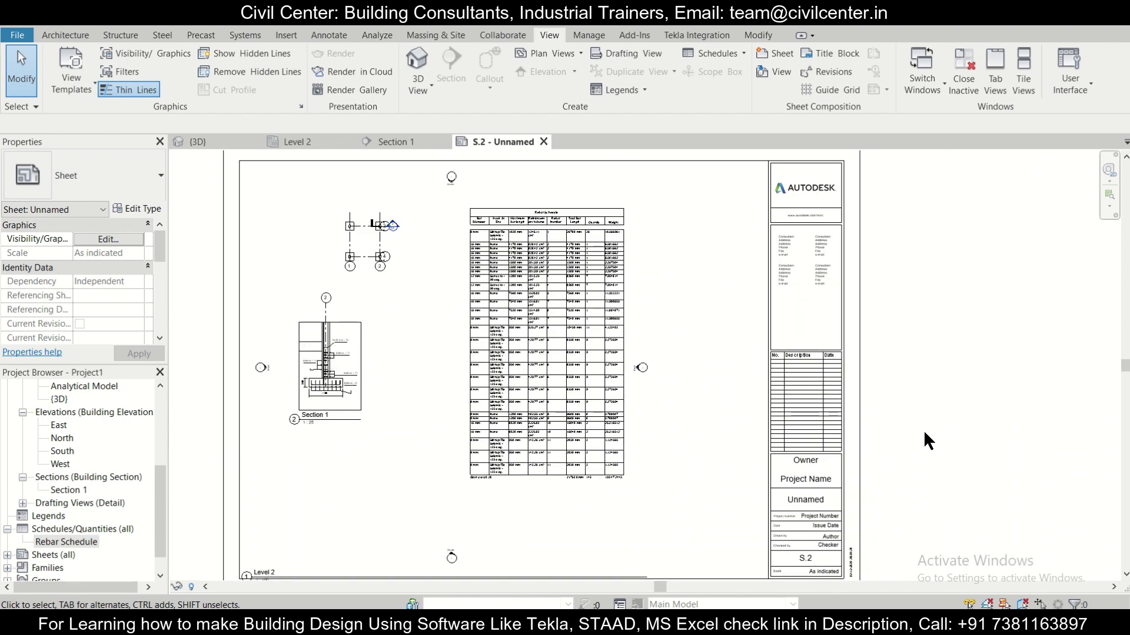